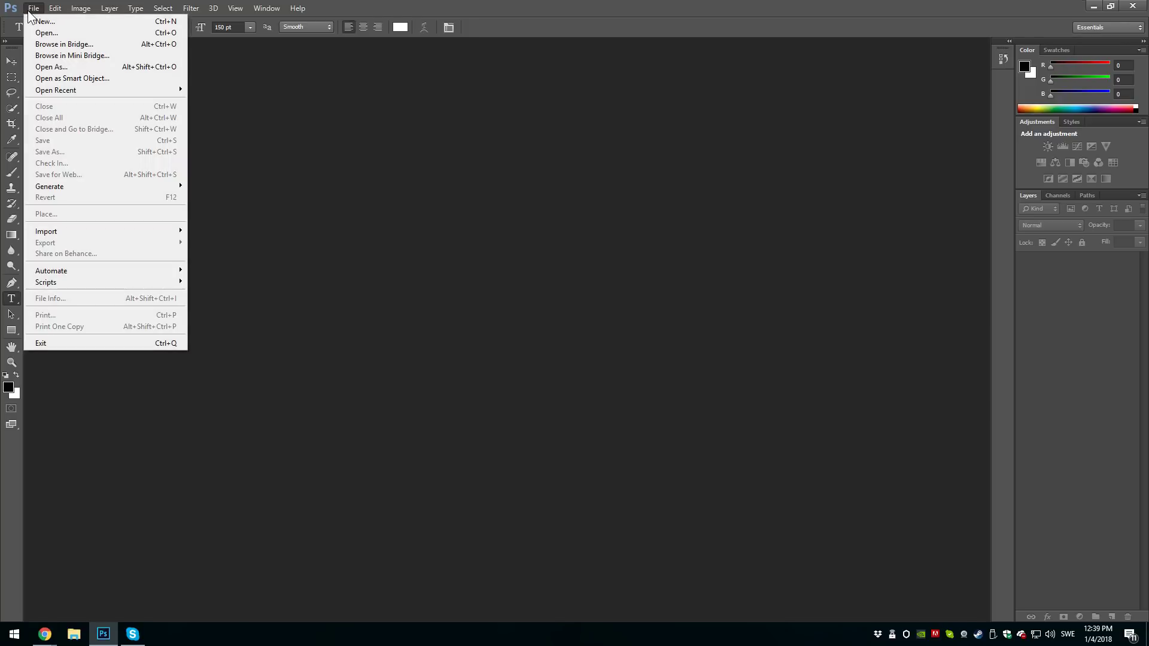
Start a new Untitled-1 document at 1920 × 1080 px, 72 ppi, with a transparent background
{"action": "left_click", "coordinate": [139, 23]}
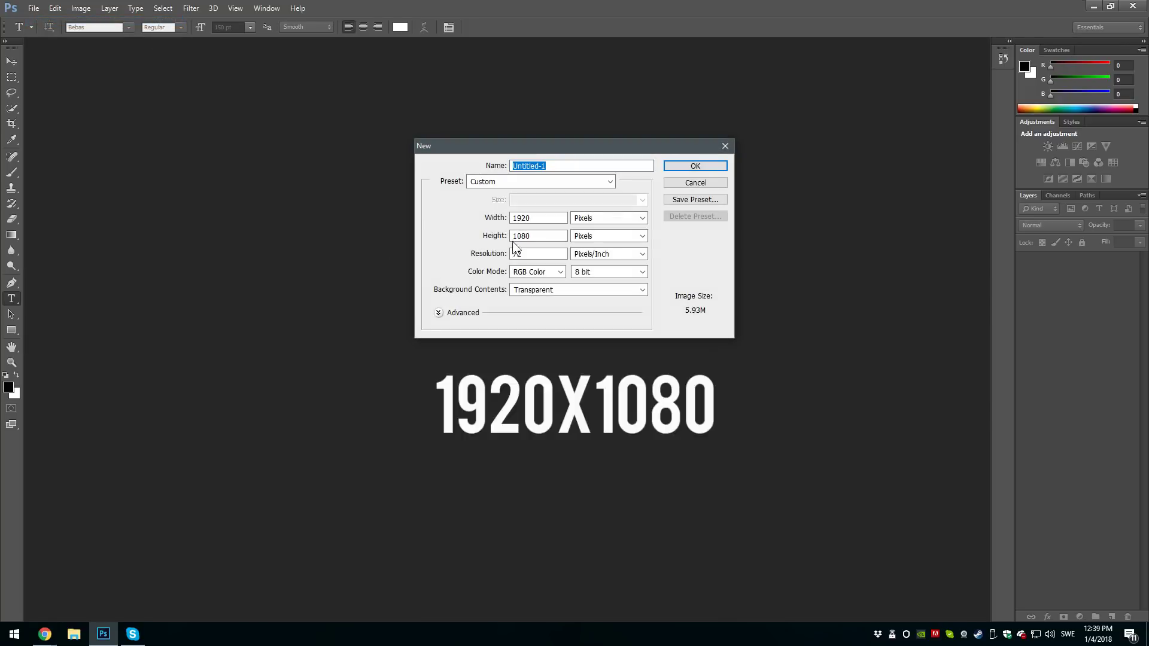
{"action": "left_click", "coordinate": [538, 218]}
{"action": "left_click", "coordinate": [546, 236]}
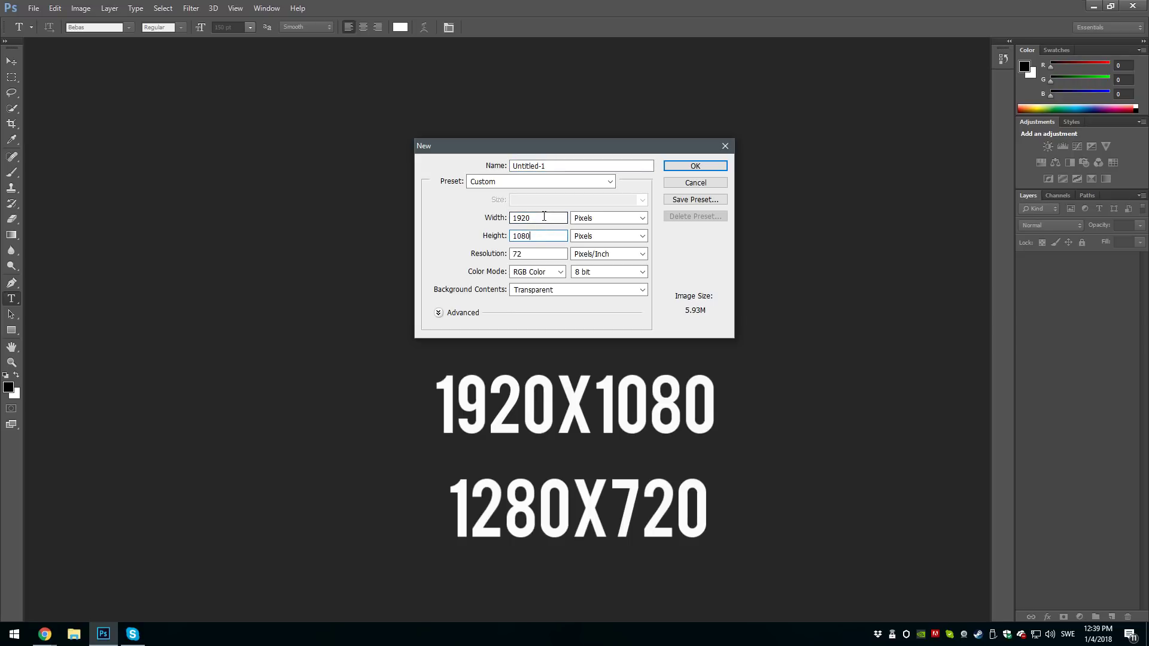
{"action": "left_click", "coordinate": [544, 216]}
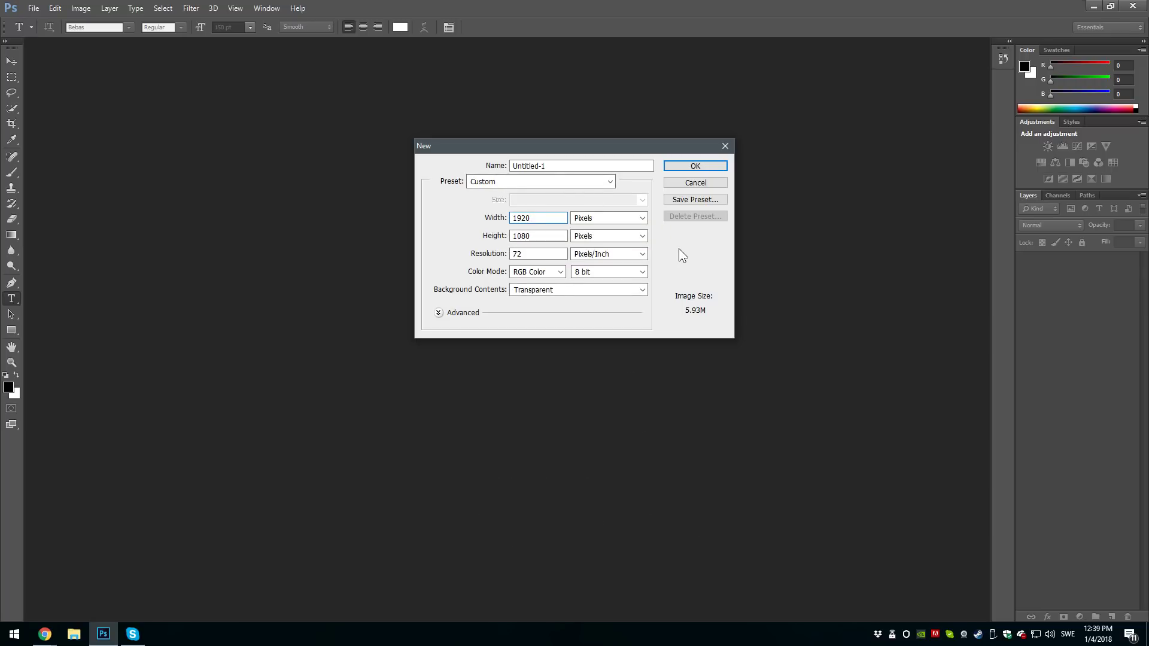
{"action": "left_click", "coordinate": [690, 167]}
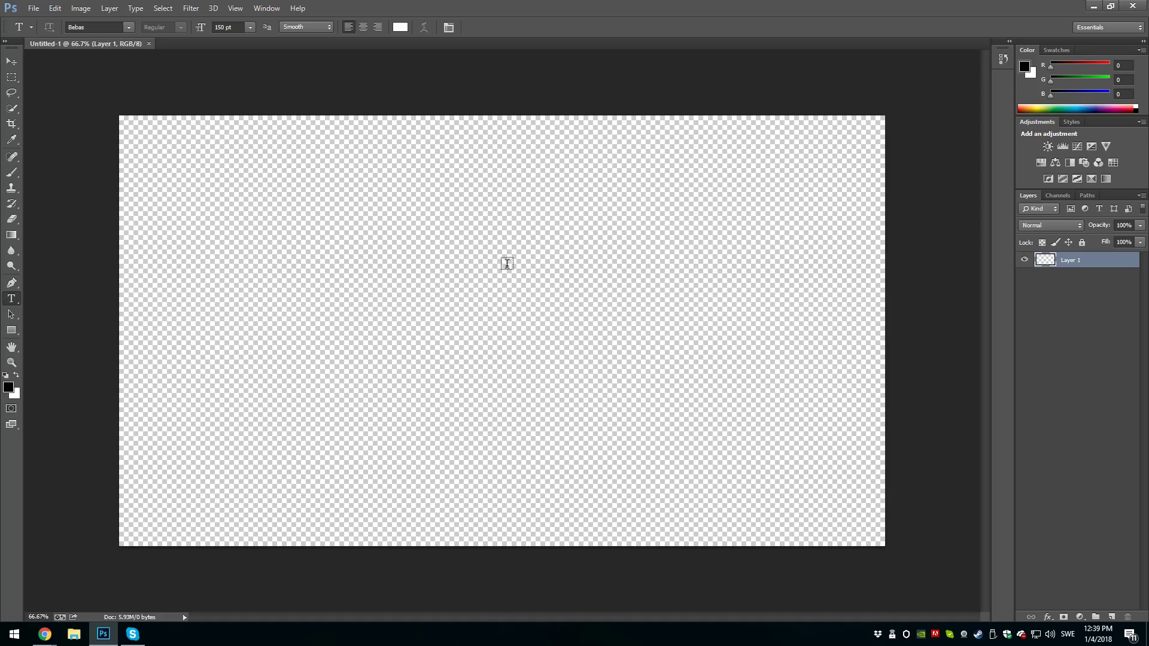
Place the End of Zoe key art and scale it to about 37% so it fills the canvas
{"action": "left_click", "coordinate": [28, 7]}
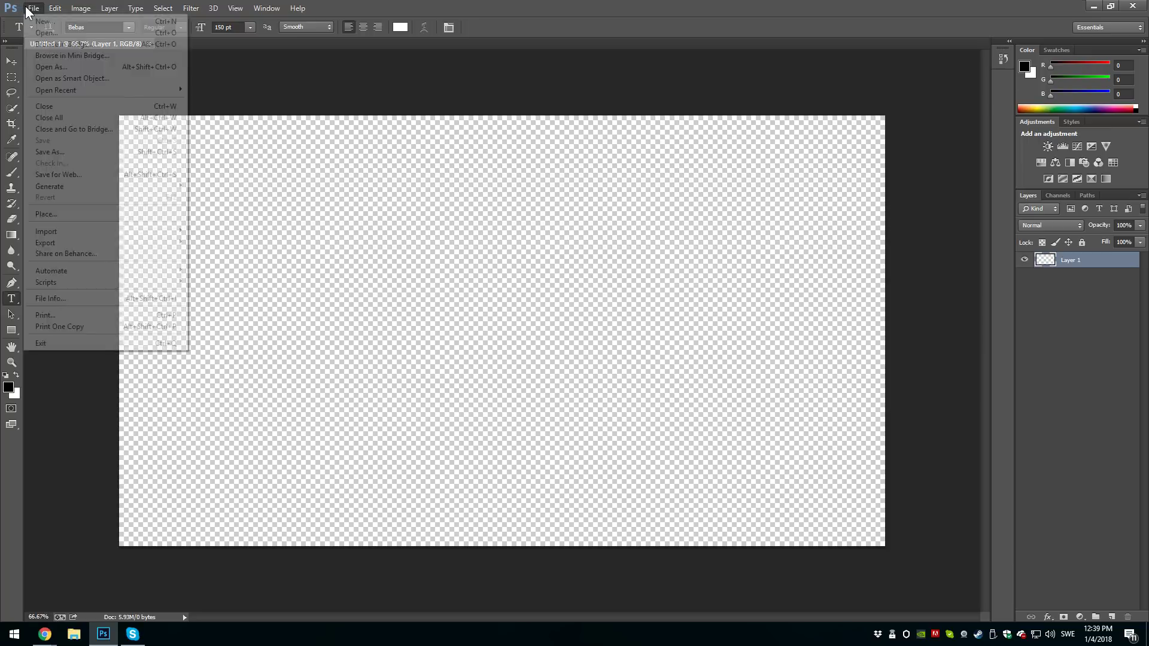
{"action": "left_click", "coordinate": [102, 216]}
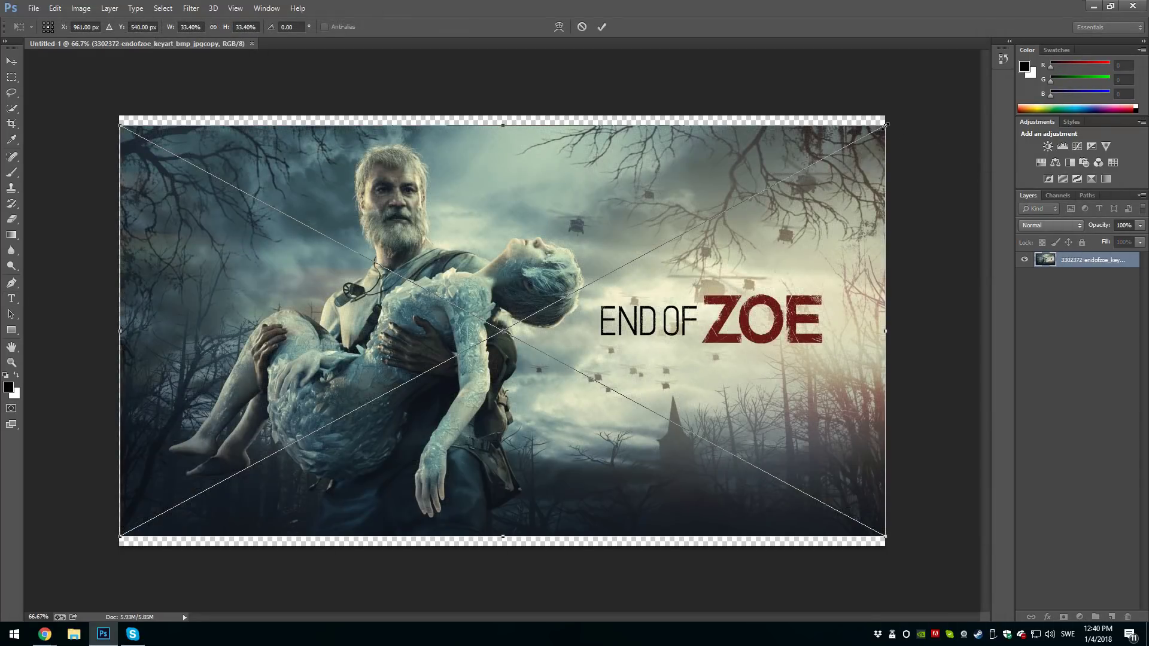
{"action": "left_click_drag", "start_coordinate": [887, 125], "coordinate": [917, 108]}
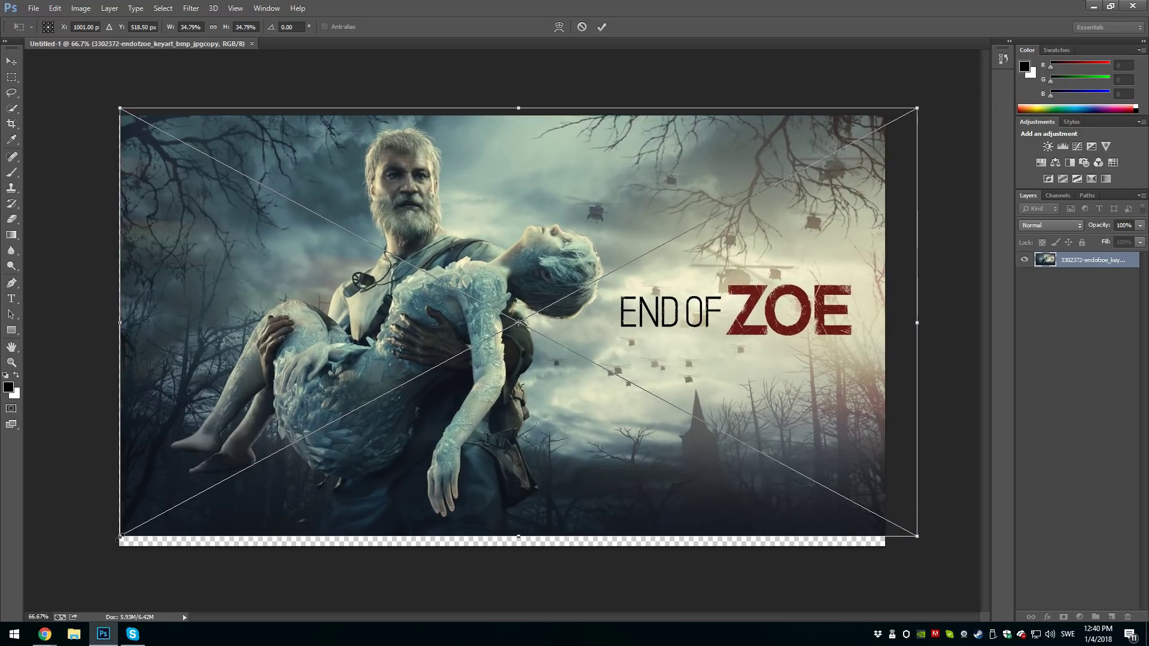
{"action": "left_click_drag", "start_coordinate": [117, 540], "coordinate": [84, 581]}
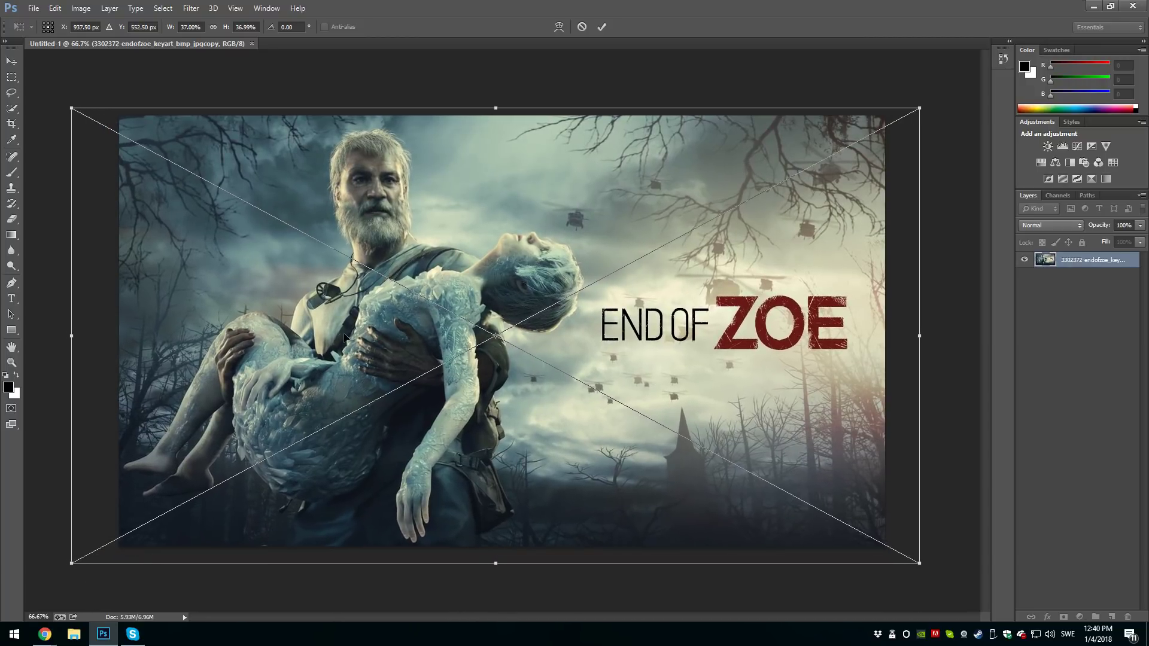
{"action": "left_click_drag", "start_coordinate": [347, 335], "coordinate": [367, 340]}
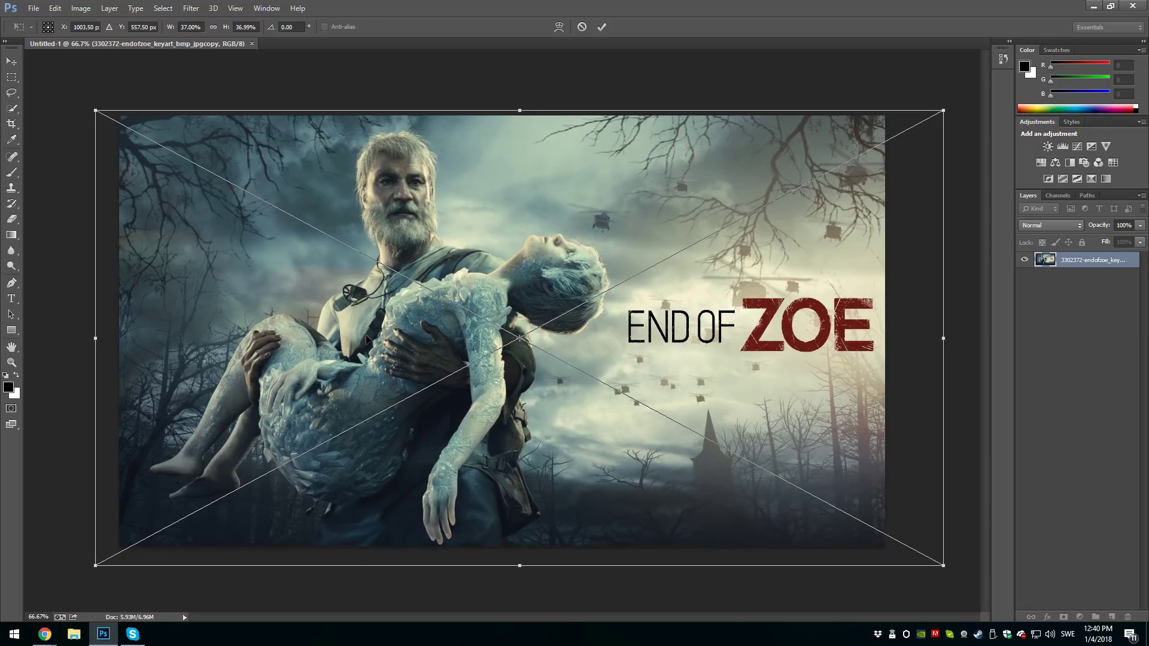
{"action": "left_click", "coordinate": [602, 27]}
{"action": "key", "text": "t"}
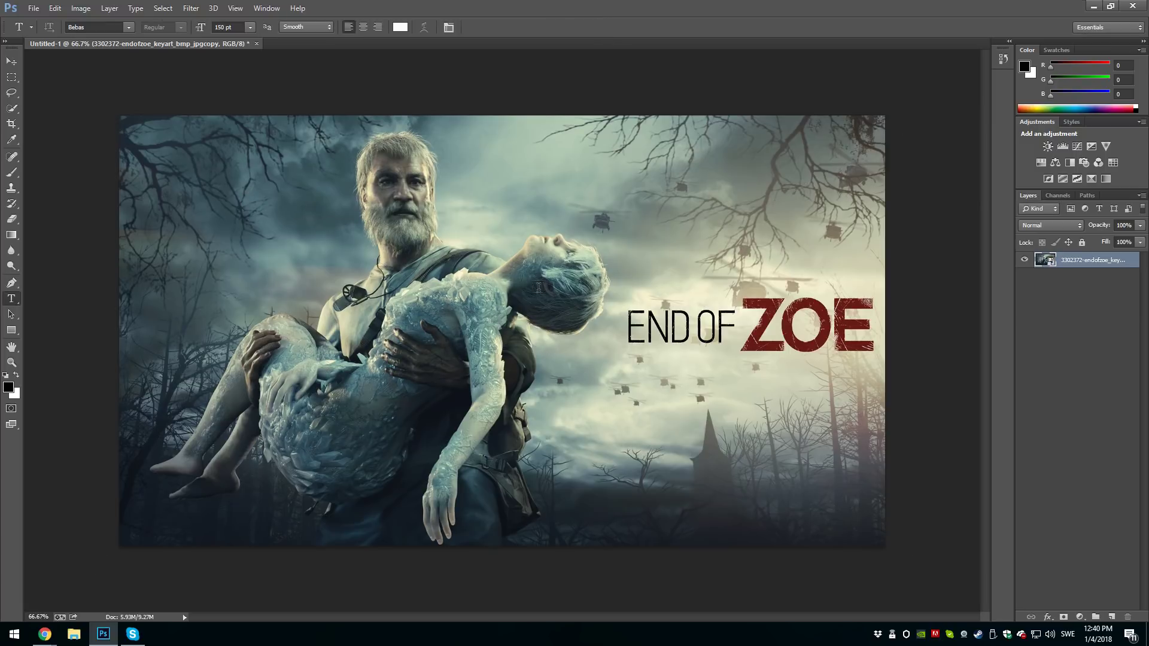
Add a Brightness/Contrast adjustment layer above the key art
{"action": "left_click", "coordinate": [1048, 146]}
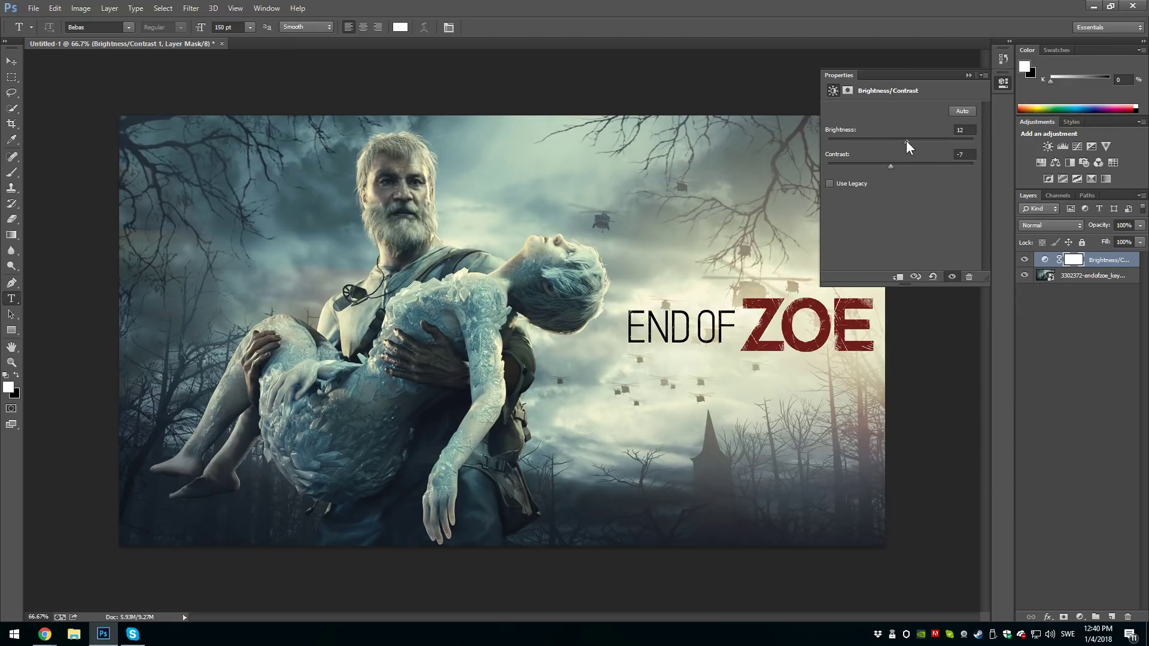
{"action": "left_click", "coordinate": [981, 75]}
{"action": "left_click", "coordinate": [1006, 111]}
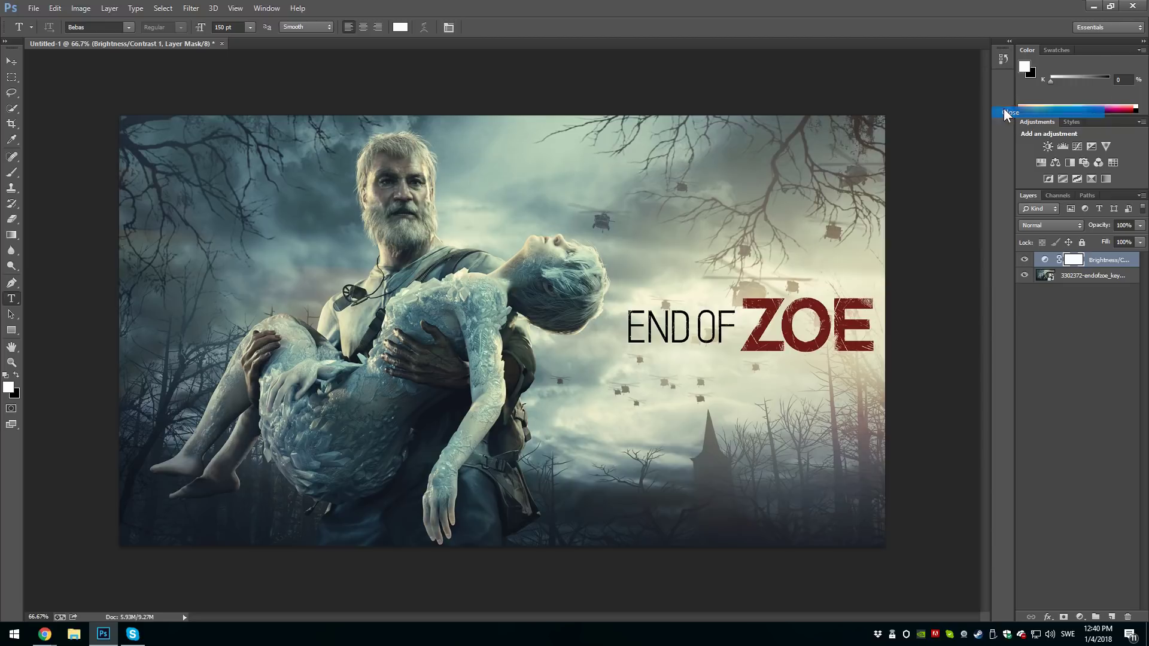
Add a Hue/Saturation adjustment layer with saturation raised to +13
{"action": "left_click", "coordinate": [1041, 162]}
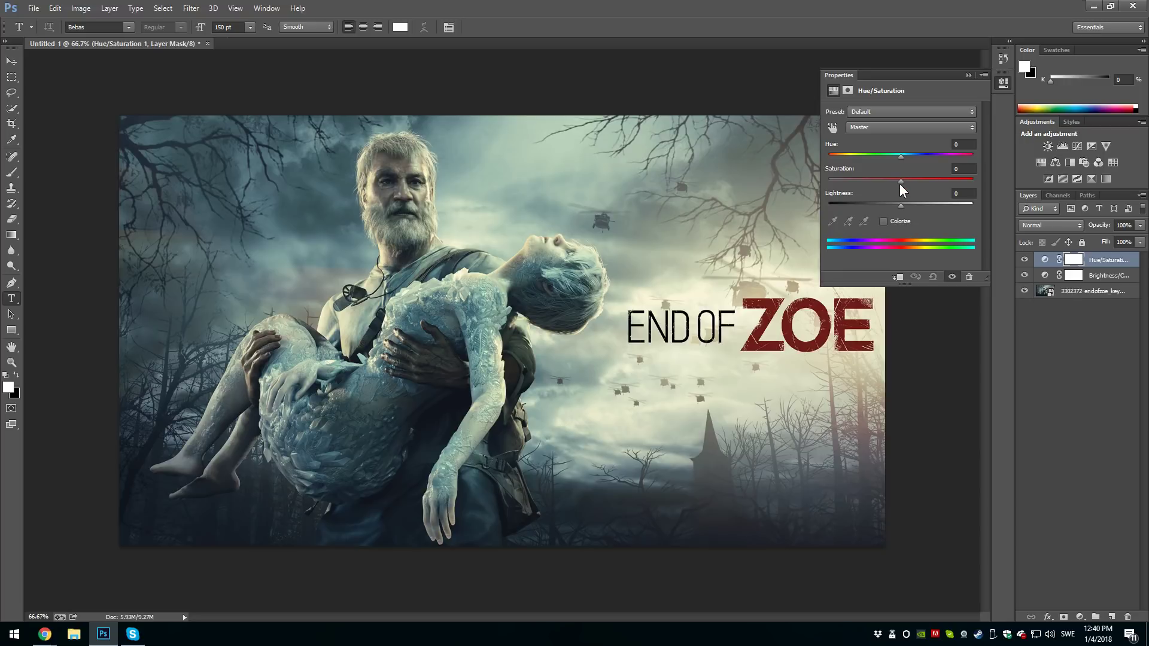
{"action": "left_click_drag", "start_coordinate": [900, 181], "coordinate": [911, 179]}
{"action": "left_click", "coordinate": [980, 74]}
{"action": "left_click", "coordinate": [1021, 162]}
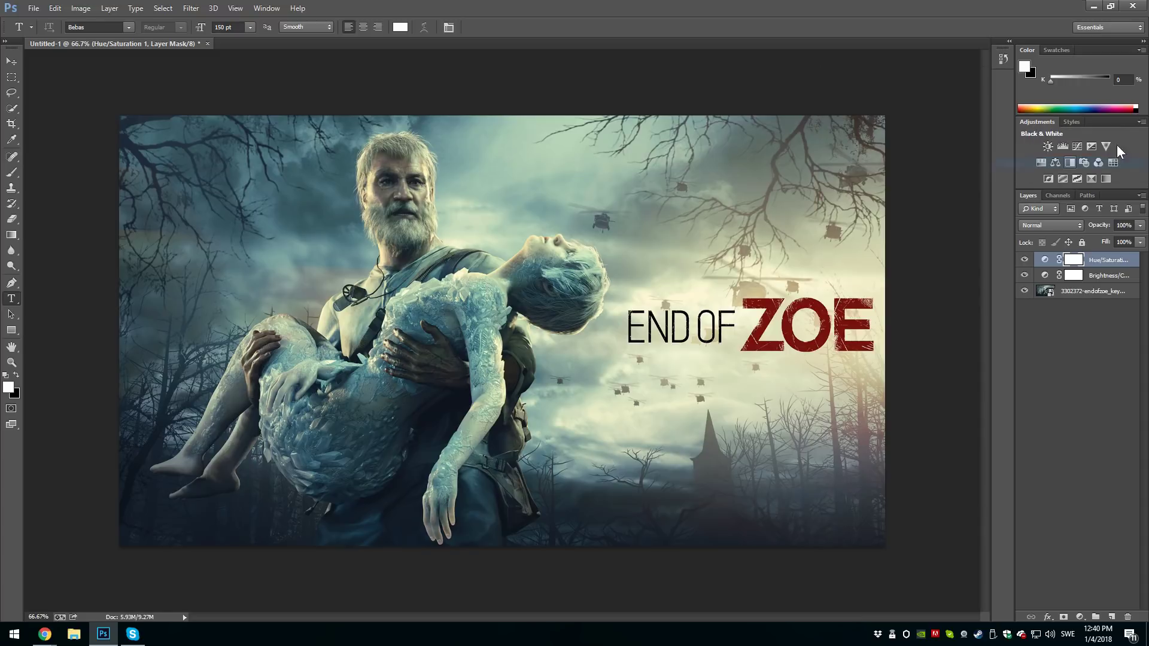
Add a Vibrance adjustment layer with vibrance at +21
{"action": "left_click", "coordinate": [1106, 146]}
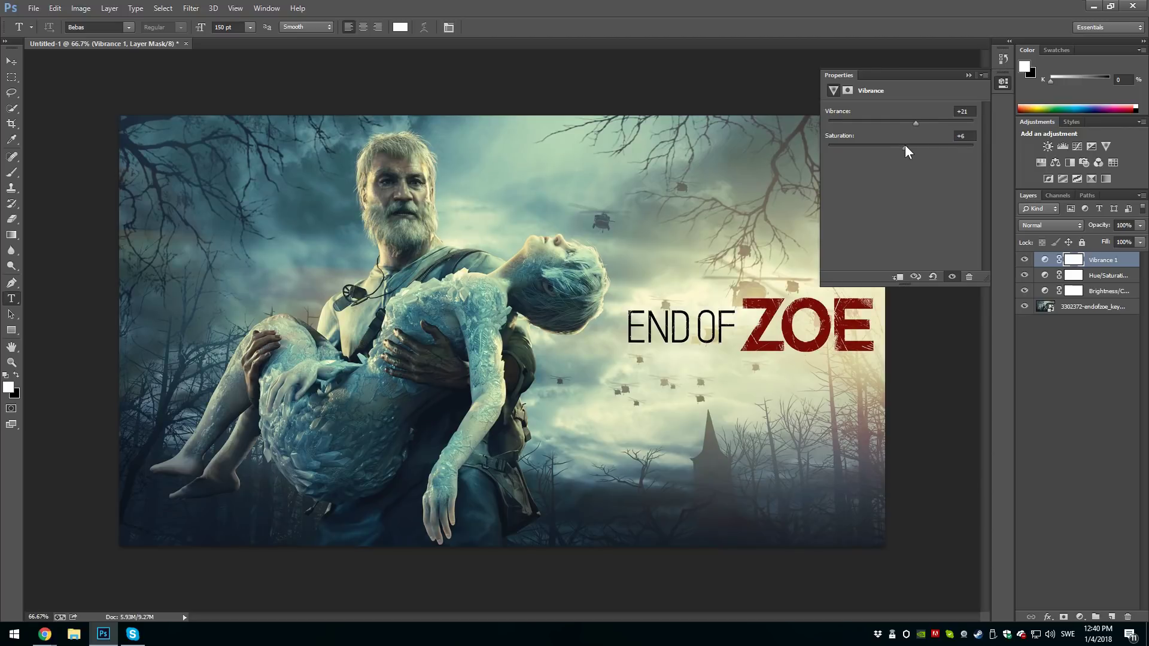
{"action": "left_click", "coordinate": [983, 75]}
{"action": "left_click", "coordinate": [1011, 108]}
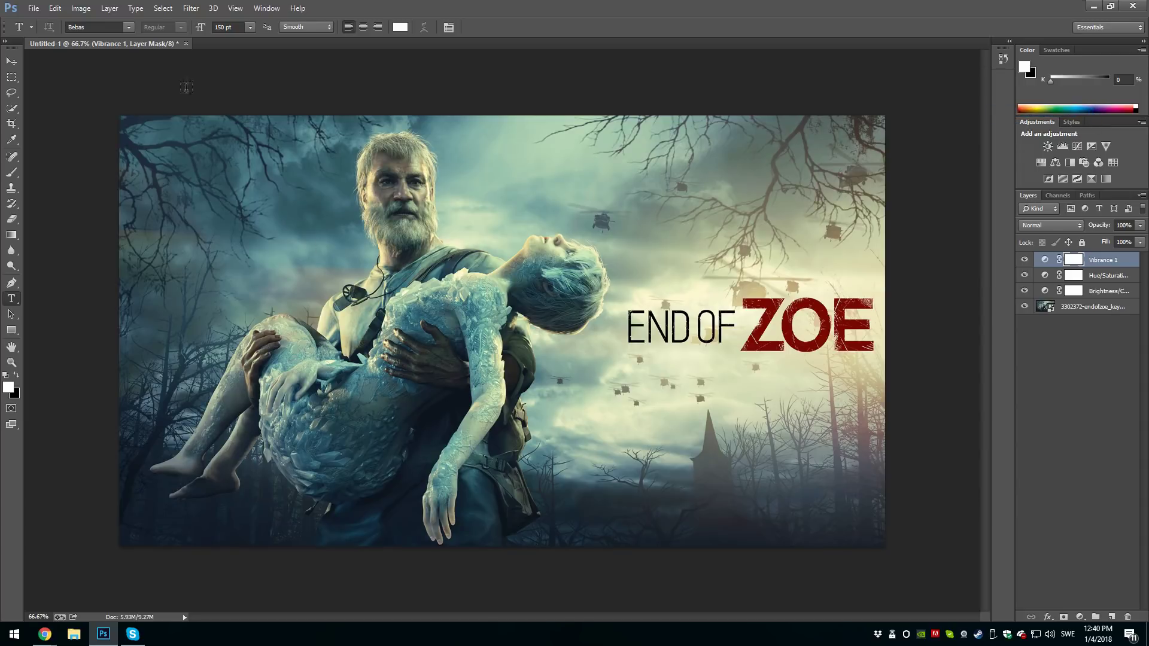
Place the presenter's webcam photo, Picture 144, as the top layer over the adjustments
{"action": "left_click", "coordinate": [34, 9]}
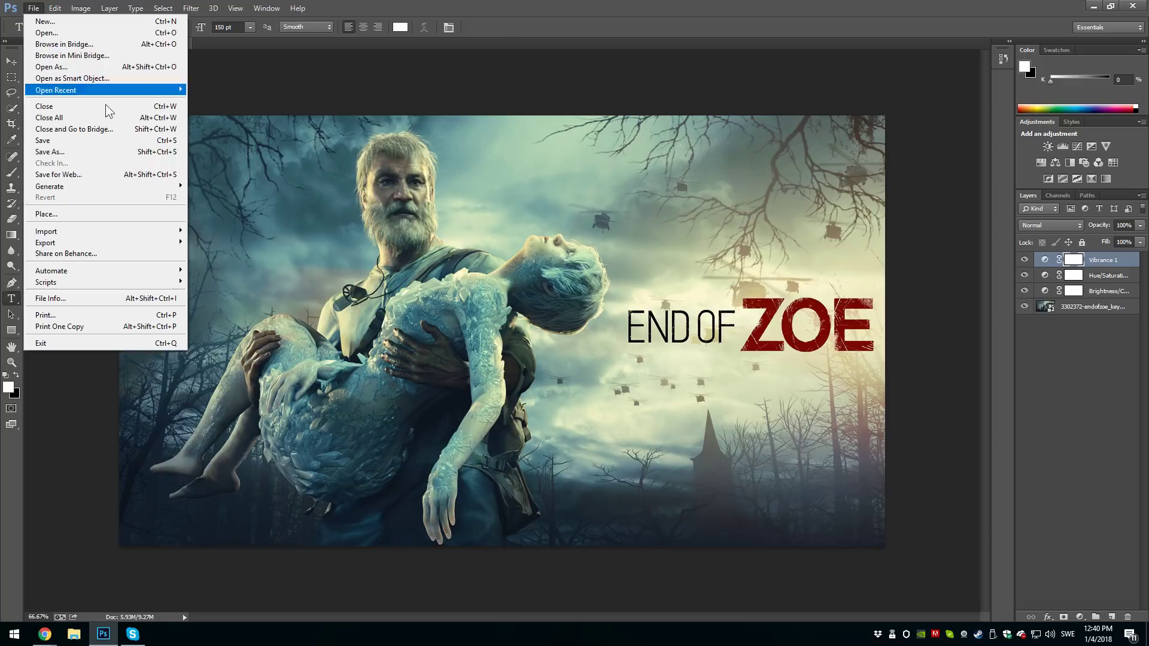
{"action": "left_click", "coordinate": [112, 214]}
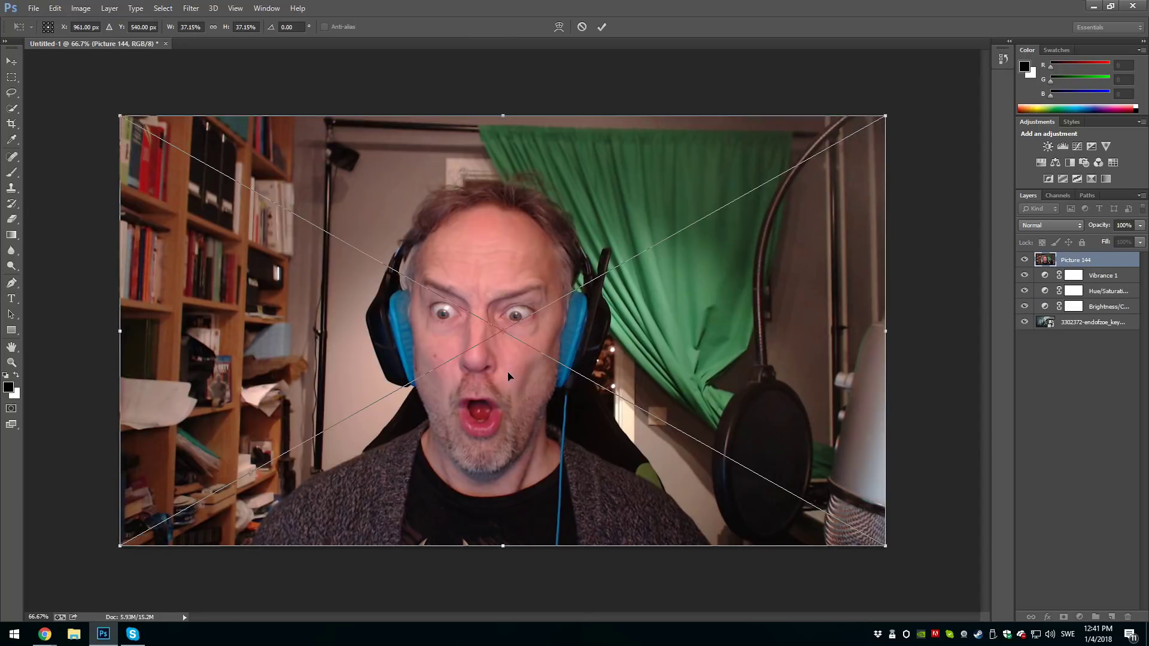
{"action": "left_click", "coordinate": [601, 27]}
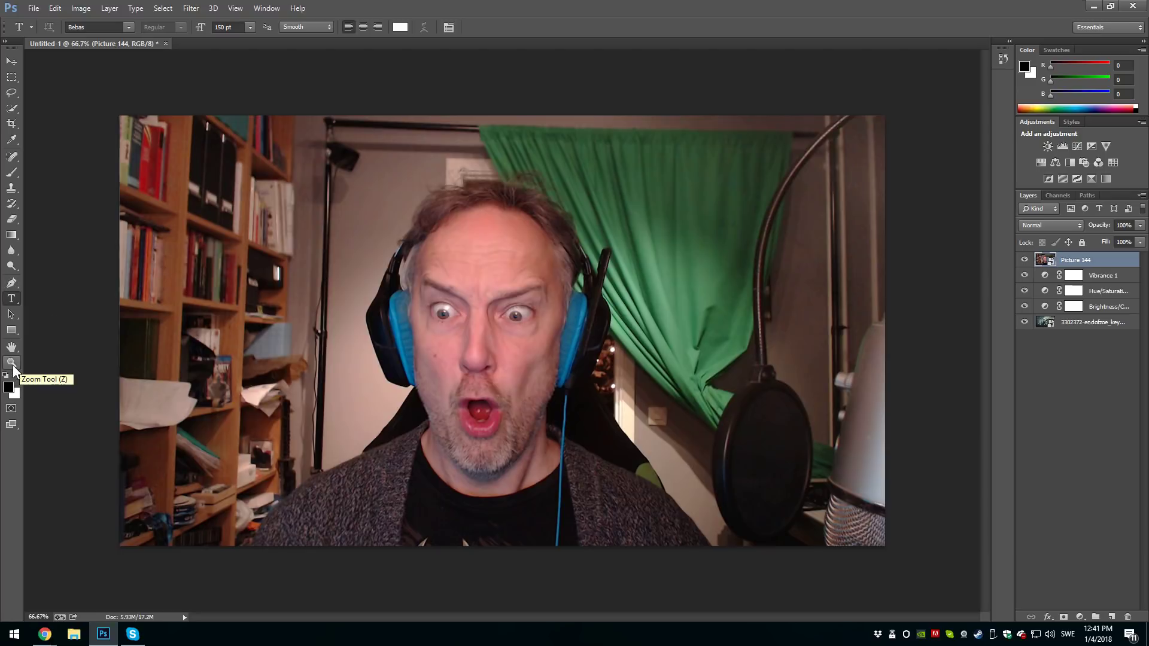
Zoom to 200% on the presenter's face and shift the view to his chin and shoulder
{"action": "left_click", "coordinate": [12, 363]}
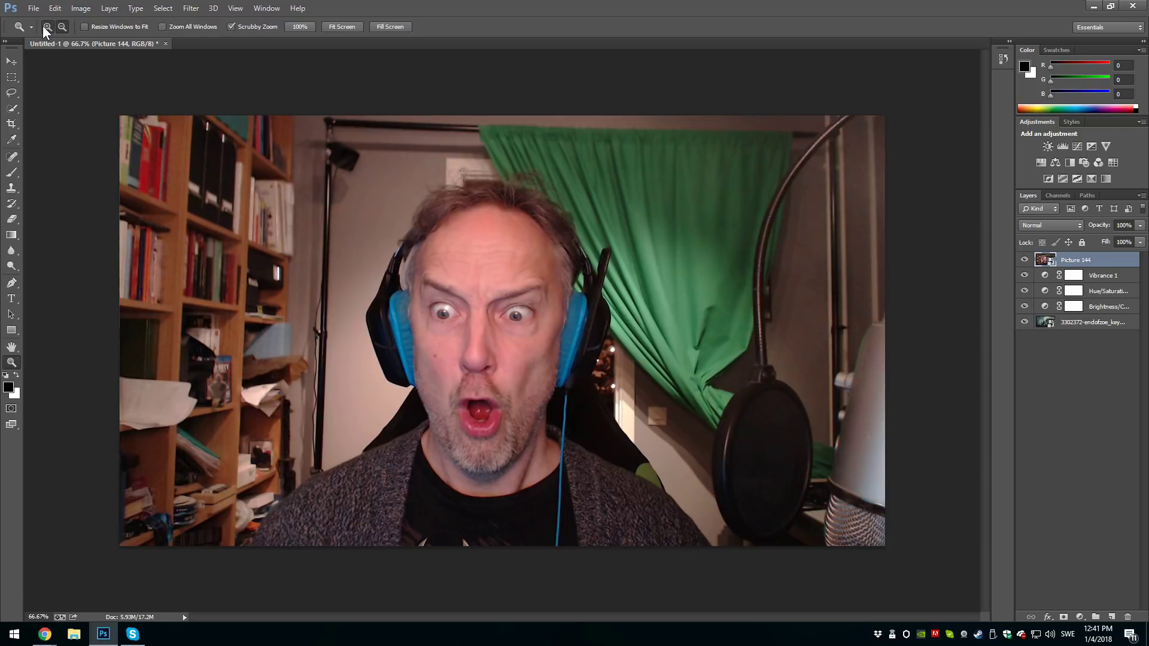
{"action": "left_click", "coordinate": [468, 330]}
{"action": "left_click", "coordinate": [468, 329]}
{"action": "scroll", "coordinate": [525, 301], "scroll_direction": "down", "scroll_amount": 8}
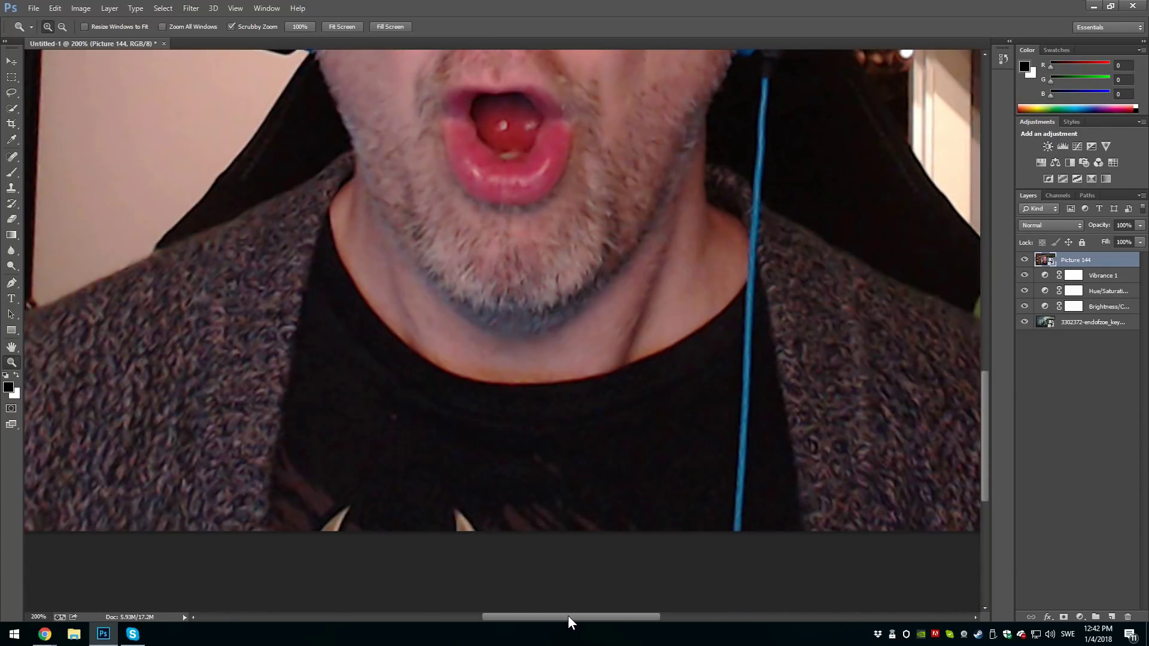
{"action": "left_click_drag", "start_coordinate": [568, 616], "coordinate": [503, 615]}
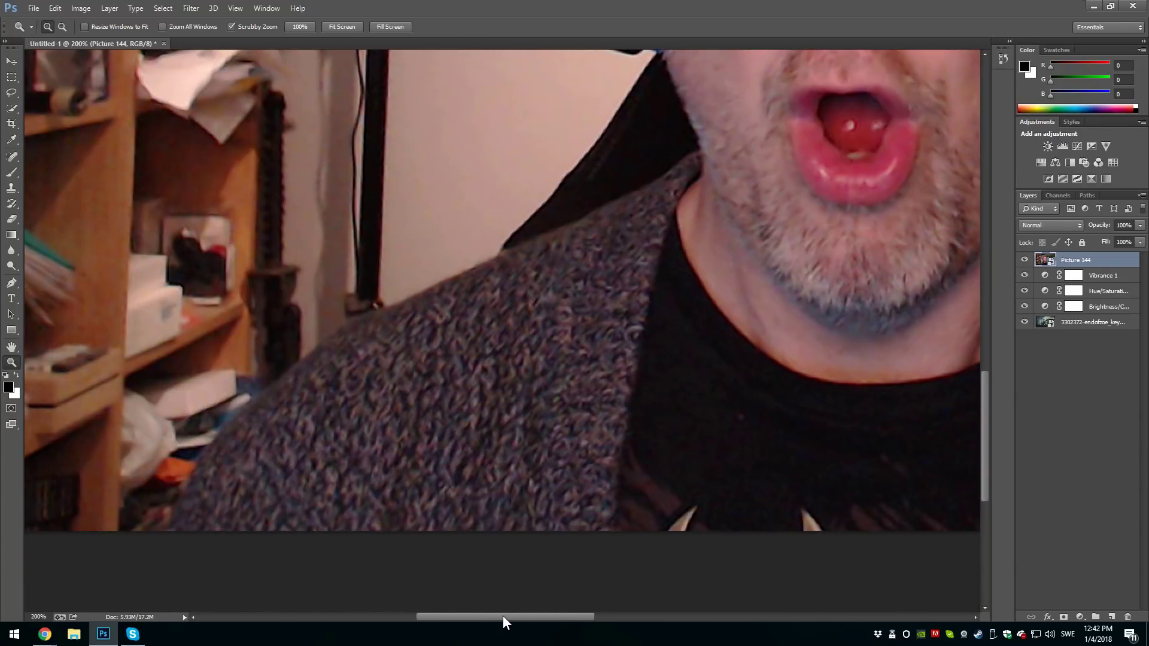
Start a Pen path at the sweater's lower-left edge and trace along the shoulder
{"action": "left_click", "coordinate": [12, 284]}
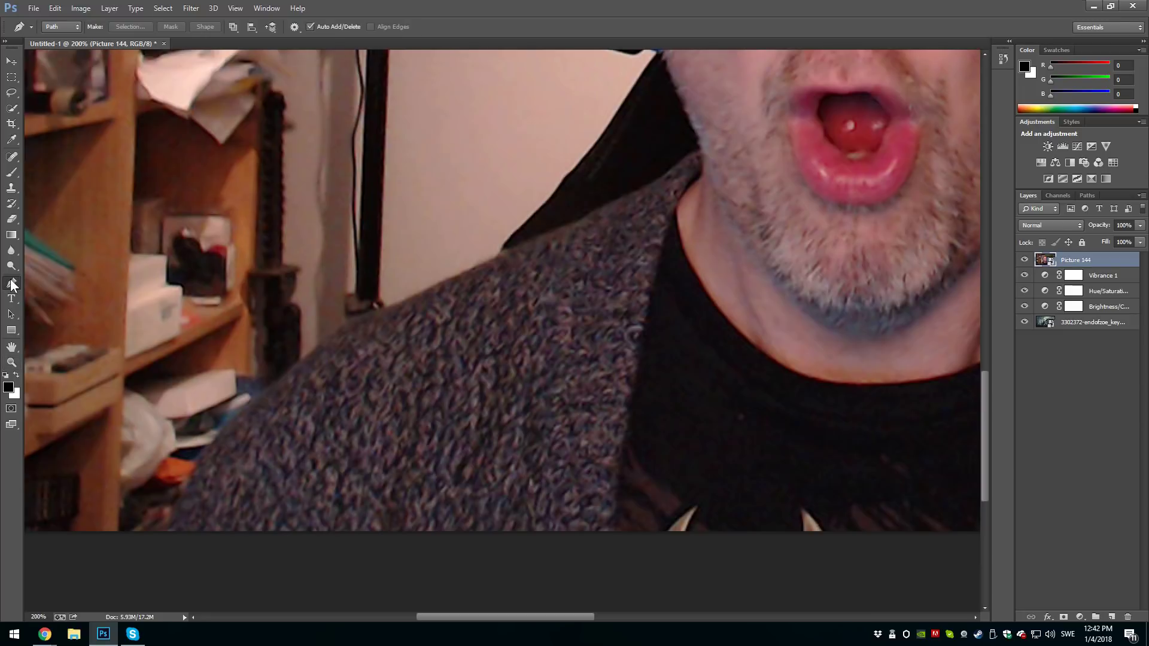
{"action": "left_click", "coordinate": [169, 528]}
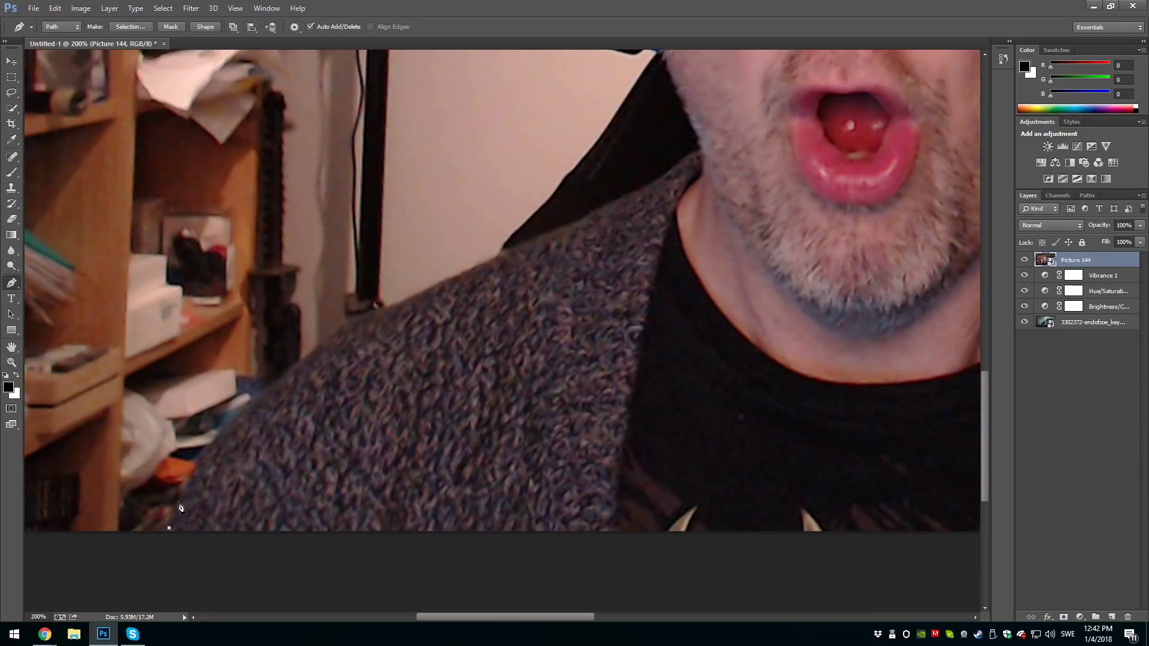
{"action": "left_click", "coordinate": [179, 503]}
{"action": "left_click", "coordinate": [197, 463]}
{"action": "left_click", "coordinate": [229, 426]}
{"action": "left_click", "coordinate": [264, 397]}
{"action": "left_click", "coordinate": [304, 360]}
{"action": "left_click", "coordinate": [333, 335]}
{"action": "left_click", "coordinate": [346, 324]}
{"action": "left_click", "coordinate": [394, 308]}
{"action": "left_click", "coordinate": [422, 296]}
{"action": "left_click", "coordinate": [453, 279]}
{"action": "left_click", "coordinate": [488, 268]}
Continue the path up the shoulder to the edge of the neck
{"action": "left_click", "coordinate": [515, 254]}
{"action": "left_click", "coordinate": [540, 243]}
{"action": "left_click", "coordinate": [578, 226]}
{"action": "left_click", "coordinate": [592, 218]}
{"action": "left_click", "coordinate": [624, 204]}
{"action": "left_click", "coordinate": [652, 187]}
{"action": "left_click", "coordinate": [669, 176]}
{"action": "left_click", "coordinate": [683, 161]}
{"action": "left_click", "coordinate": [691, 156]}
{"action": "left_click", "coordinate": [702, 151]}
Trace further up the neck and along the headphone's bottom edge
{"action": "scroll", "coordinate": [757, 247], "scroll_direction": "up", "scroll_amount": 2}
{"action": "scroll", "coordinate": [757, 247], "scroll_direction": "up", "scroll_amount": 2}
{"action": "left_click", "coordinate": [691, 252]}
{"action": "left_click", "coordinate": [680, 228]}
{"action": "left_click", "coordinate": [673, 208]}
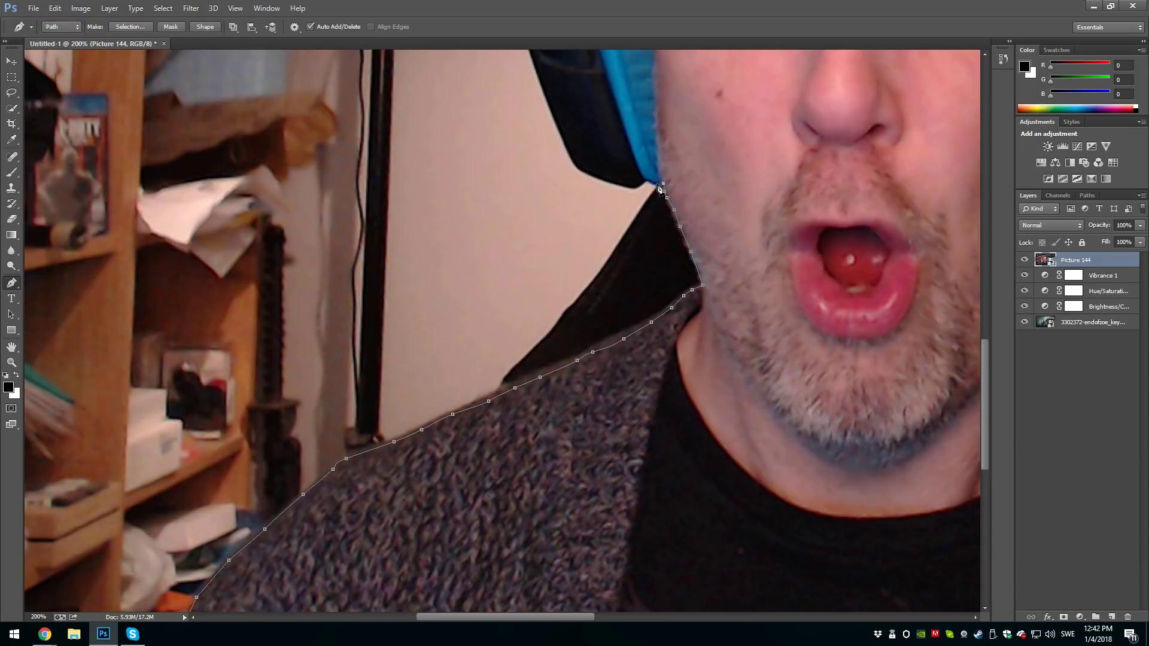
{"action": "left_click", "coordinate": [657, 183]}
{"action": "left_click", "coordinate": [646, 180]}
{"action": "left_click", "coordinate": [639, 184]}
{"action": "left_click", "coordinate": [634, 186]}
{"action": "left_click", "coordinate": [571, 208]}
Undo the misplaced anchor point and add a new point on the chair edge
{"action": "left_click", "coordinate": [55, 8]}
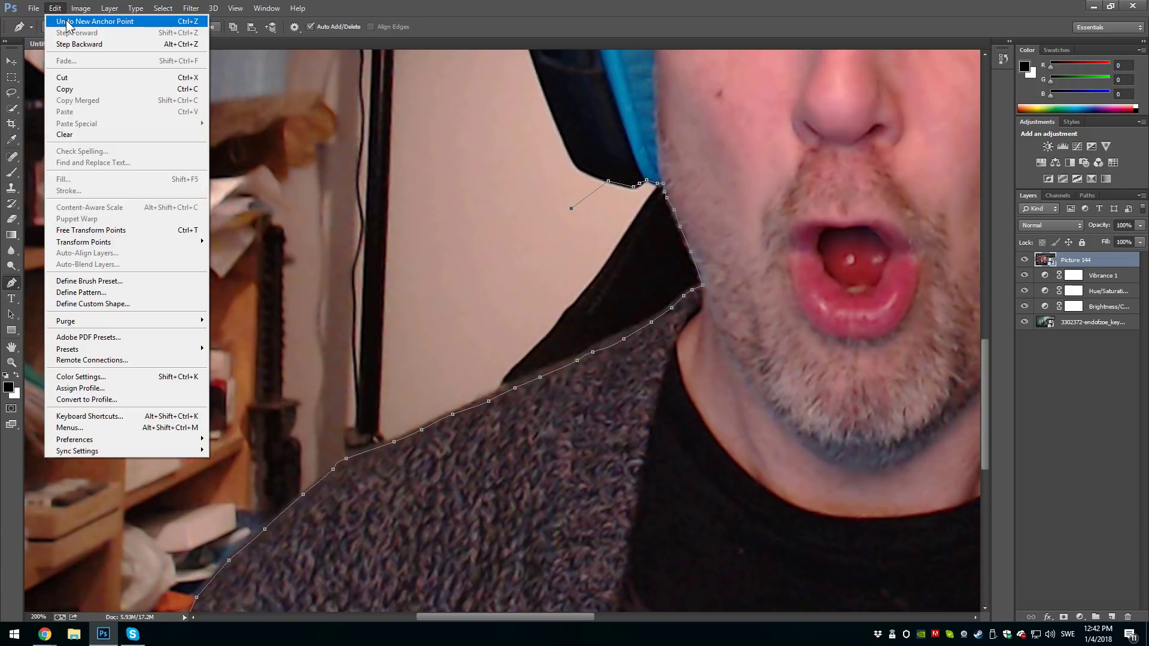
{"action": "left_click", "coordinate": [146, 24]}
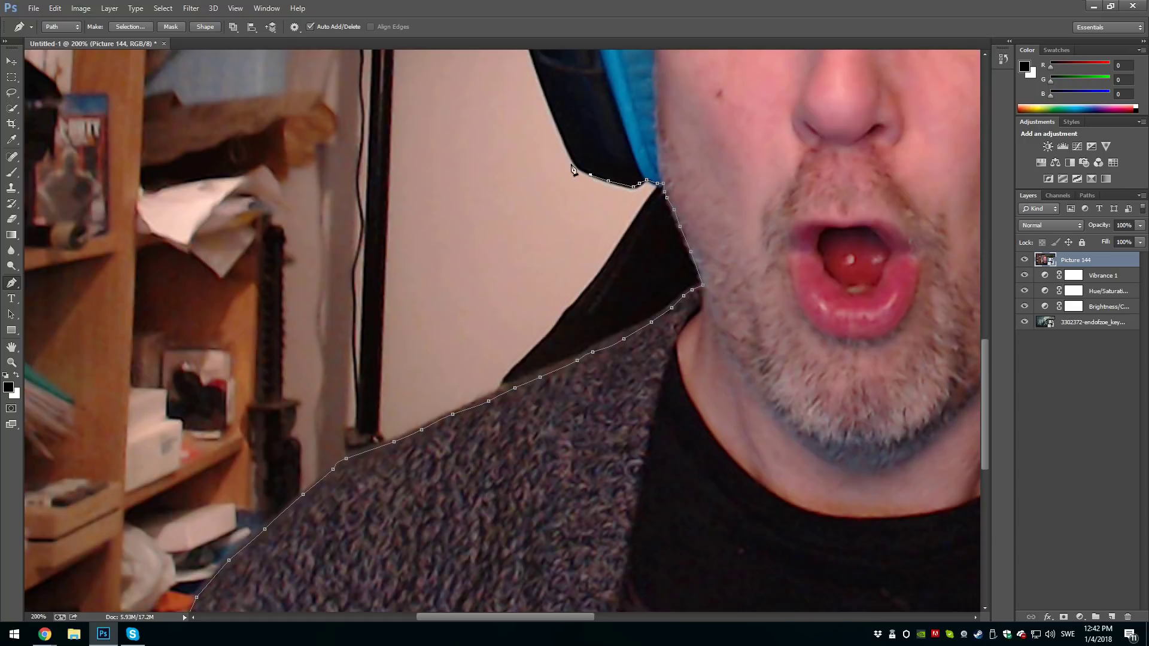
{"action": "left_click", "coordinate": [579, 168]}
Continue the outline up the chair edge and across the top of the hair
{"action": "left_click", "coordinate": [567, 151]}
{"action": "left_click", "coordinate": [553, 116]}
{"action": "scroll", "coordinate": [602, 200], "scroll_direction": "up", "scroll_amount": 2}
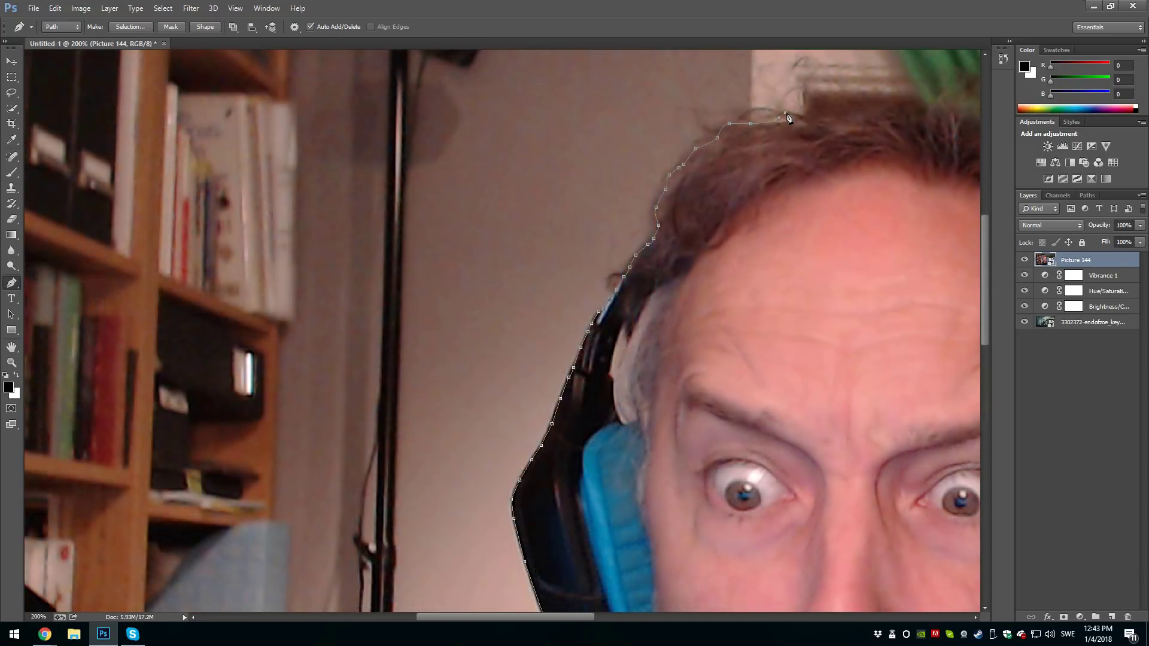
{"action": "left_click", "coordinate": [806, 120]}
{"action": "left_click", "coordinate": [821, 122]}
{"action": "left_click", "coordinate": [832, 122]}
{"action": "left_click", "coordinate": [850, 123]}
{"action": "left_click", "coordinate": [875, 122]}
{"action": "left_click", "coordinate": [890, 110]}
{"action": "left_click", "coordinate": [911, 106]}
{"action": "left_click", "coordinate": [919, 106]}
{"action": "scroll", "coordinate": [824, 296], "scroll_direction": "up", "scroll_amount": 1}
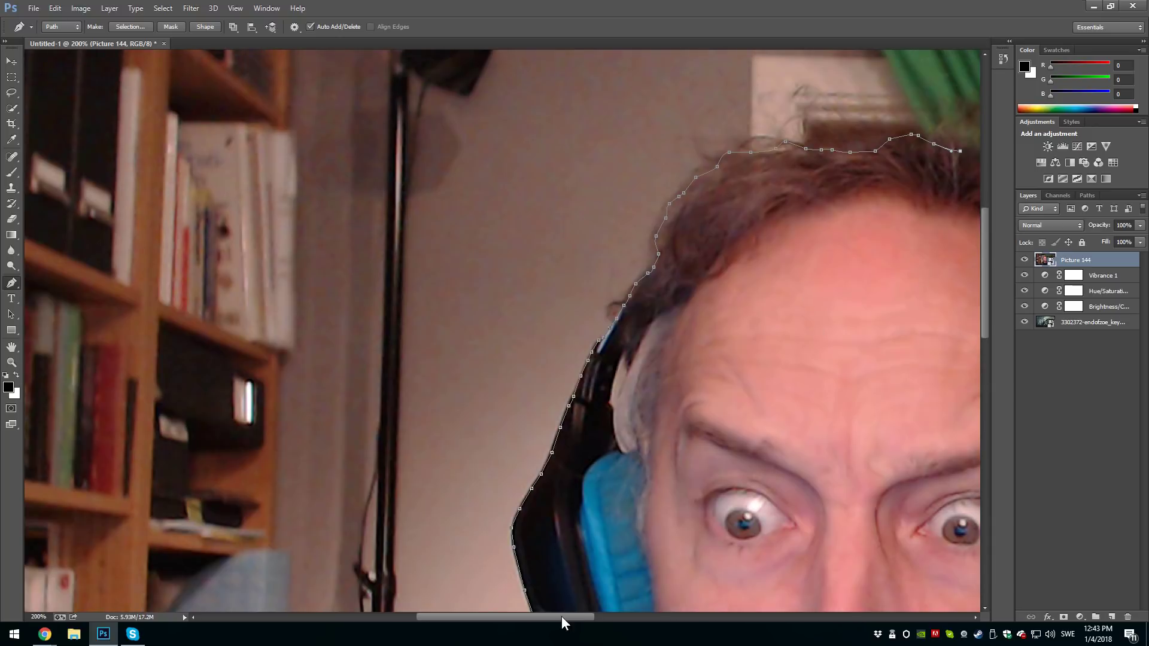
{"action": "left_click_drag", "start_coordinate": [562, 623], "coordinate": [626, 616]}
Trace the outline down the right side of the hair toward the headphones
{"action": "left_click", "coordinate": [648, 153]}
{"action": "left_click", "coordinate": [667, 154]}
{"action": "left_click", "coordinate": [692, 164]}
{"action": "left_click", "coordinate": [701, 176]}
{"action": "left_click", "coordinate": [717, 198]}
{"action": "left_click", "coordinate": [737, 208]}
{"action": "left_click", "coordinate": [739, 223]}
{"action": "left_click", "coordinate": [764, 236]}
{"action": "left_click", "coordinate": [770, 253]}
{"action": "left_click", "coordinate": [770, 260]}
{"action": "left_click", "coordinate": [779, 267]}
{"action": "left_click", "coordinate": [785, 275]}
{"action": "left_click", "coordinate": [799, 289]}
{"action": "left_click", "coordinate": [803, 298]}
{"action": "left_click", "coordinate": [820, 321]}
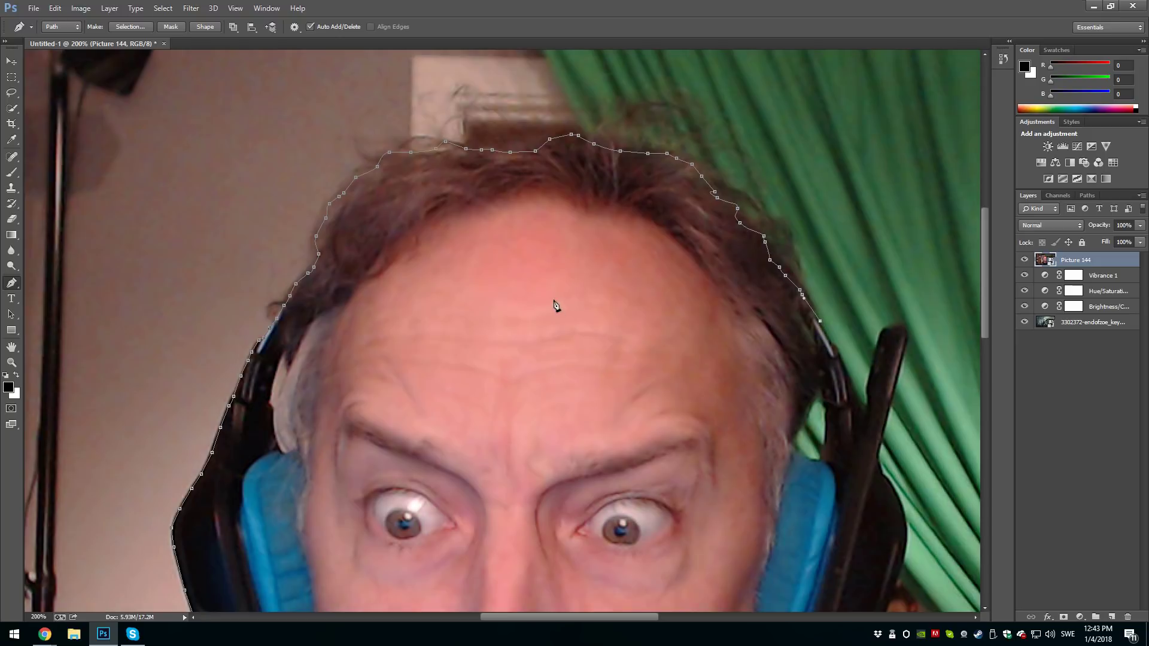
Undo the misplaced anchor and re-trace the outline along the headphone edge
{"action": "left_click", "coordinate": [55, 9]}
{"action": "left_click", "coordinate": [78, 21]}
{"action": "left_click", "coordinate": [811, 310]}
{"action": "left_click", "coordinate": [818, 325]}
{"action": "left_click", "coordinate": [837, 351]}
{"action": "left_click", "coordinate": [843, 363]}
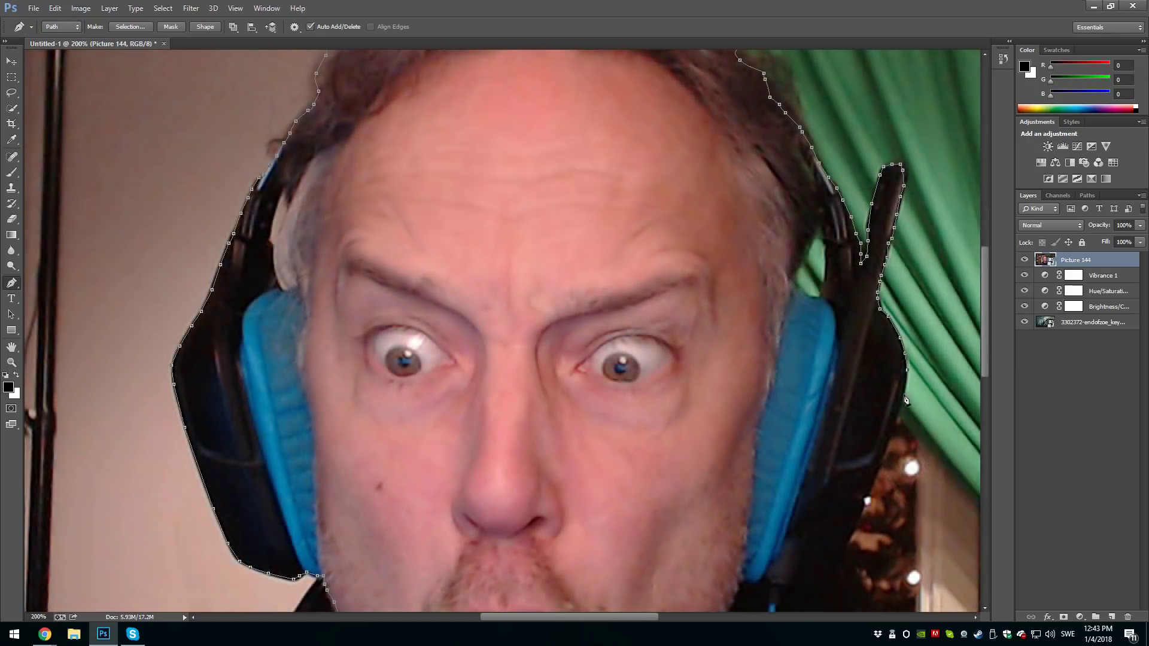
Trace the outline down the headphones' outer edge
{"action": "left_click", "coordinate": [904, 395]}
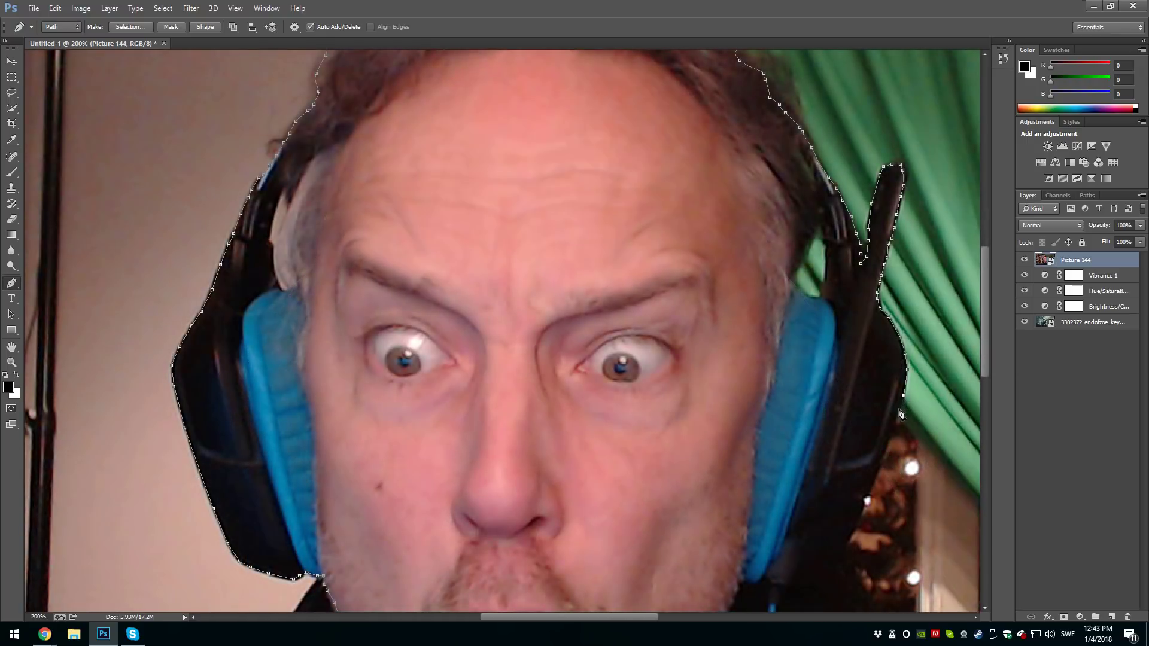
{"action": "left_click", "coordinate": [888, 445]}
{"action": "left_click", "coordinate": [877, 468]}
{"action": "left_click", "coordinate": [867, 501]}
{"action": "left_click", "coordinate": [855, 520]}
Continue the outline below the headphones and down beside the headphone cable
{"action": "scroll", "coordinate": [889, 521], "scroll_direction": "down", "scroll_amount": 3}
{"action": "scroll", "coordinate": [890, 464], "scroll_direction": "down", "scroll_amount": 2}
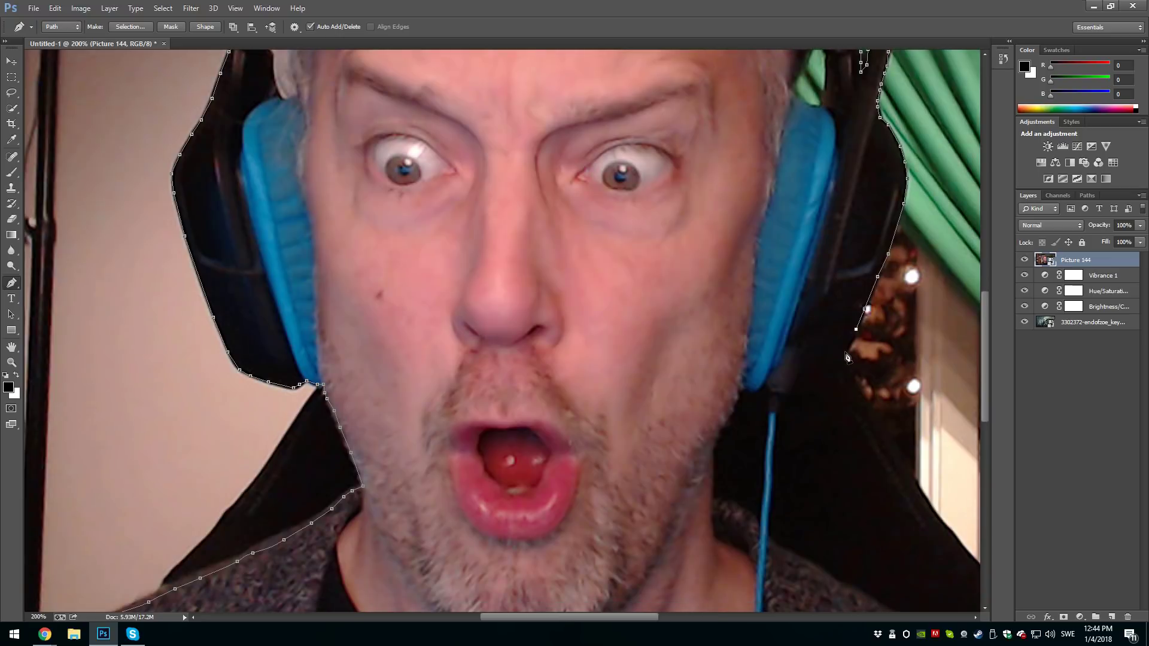
{"action": "left_click", "coordinate": [845, 353]}
{"action": "left_click", "coordinate": [836, 370]}
{"action": "left_click", "coordinate": [827, 383]}
{"action": "left_click", "coordinate": [813, 389]}
{"action": "left_click", "coordinate": [805, 388]}
{"action": "left_click", "coordinate": [799, 389]}
{"action": "left_click", "coordinate": [785, 400]}
{"action": "left_click", "coordinate": [781, 411]}
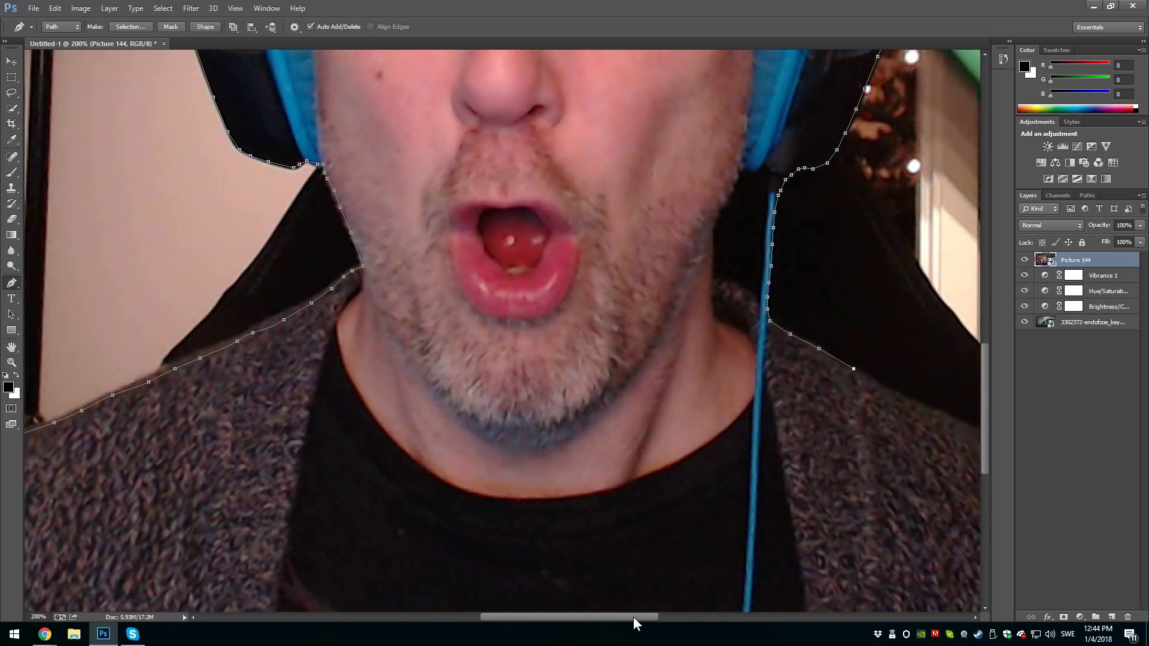
Trace the outline along the right shoulder of the sweater, including one curved point
{"action": "left_click_drag", "start_coordinate": [634, 616], "coordinate": [720, 614]}
{"action": "left_click", "coordinate": [439, 389]}
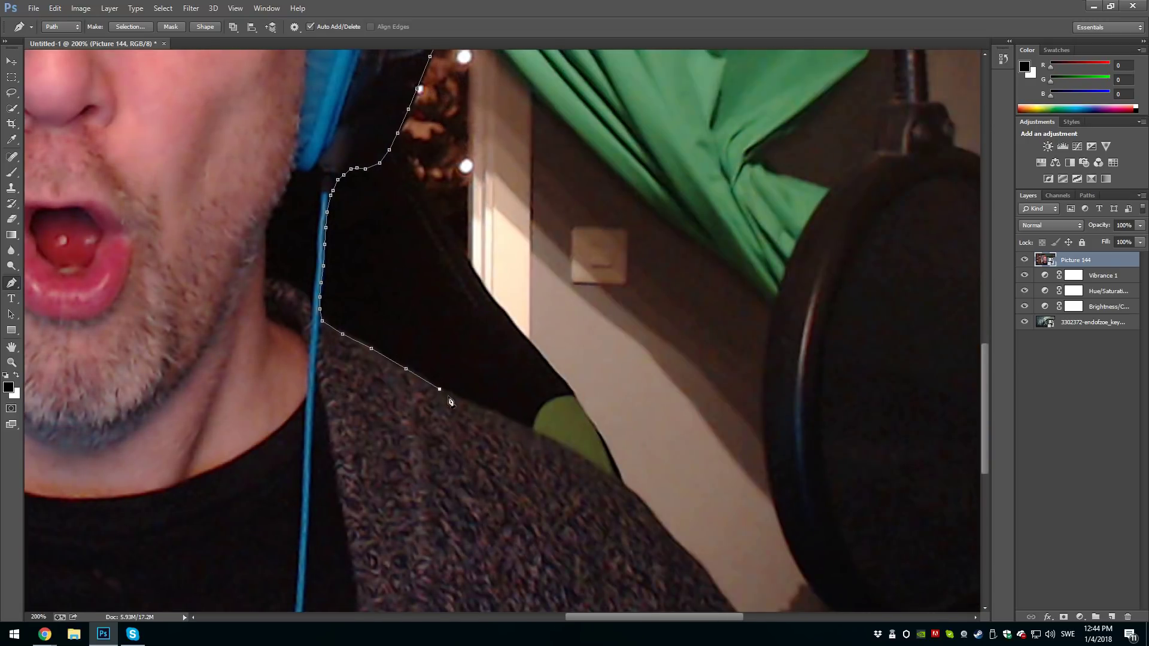
{"action": "left_click", "coordinate": [498, 416]}
{"action": "left_click", "coordinate": [545, 436]}
{"action": "left_click", "coordinate": [583, 461]}
{"action": "left_click", "coordinate": [621, 482]}
{"action": "left_click_drag", "start_coordinate": [649, 510], "coordinate": [654, 514]}
{"action": "left_click", "coordinate": [687, 553]}
{"action": "left_click", "coordinate": [706, 577]}
{"action": "left_click", "coordinate": [723, 600]}
Extend the outline to the image bottom and close it at the starting anchor
{"action": "left_click_drag", "start_coordinate": [984, 459], "coordinate": [992, 501]}
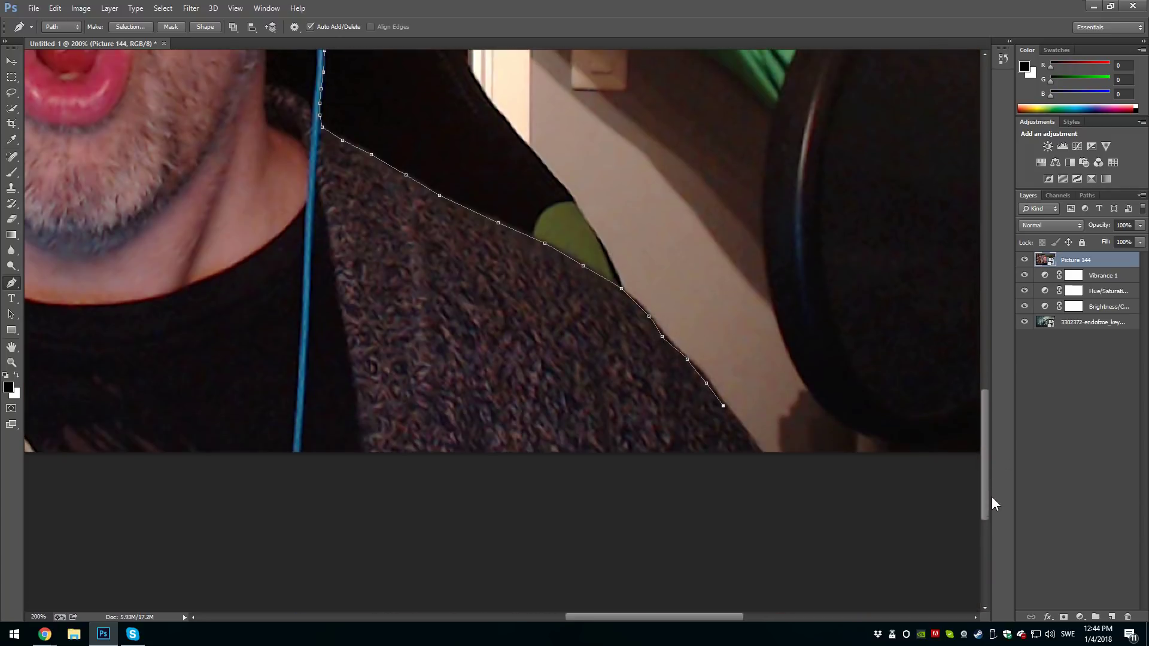
{"action": "left_click", "coordinate": [746, 437]}
{"action": "left_click", "coordinate": [756, 453]}
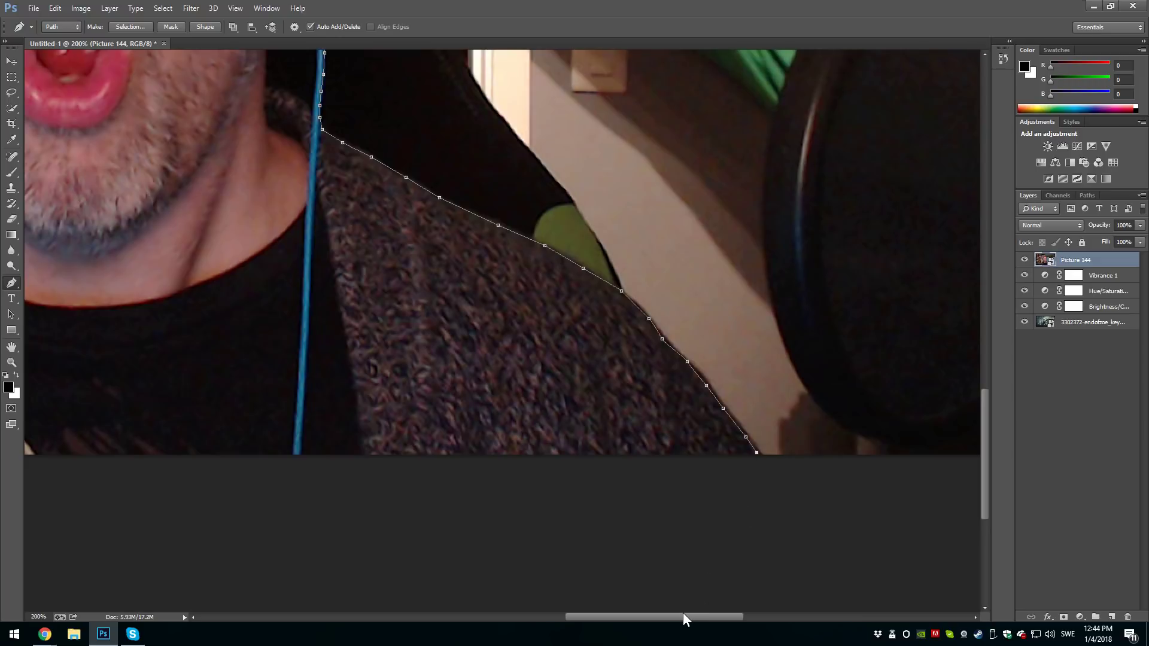
{"action": "left_click_drag", "start_coordinate": [683, 615], "coordinate": [528, 615]}
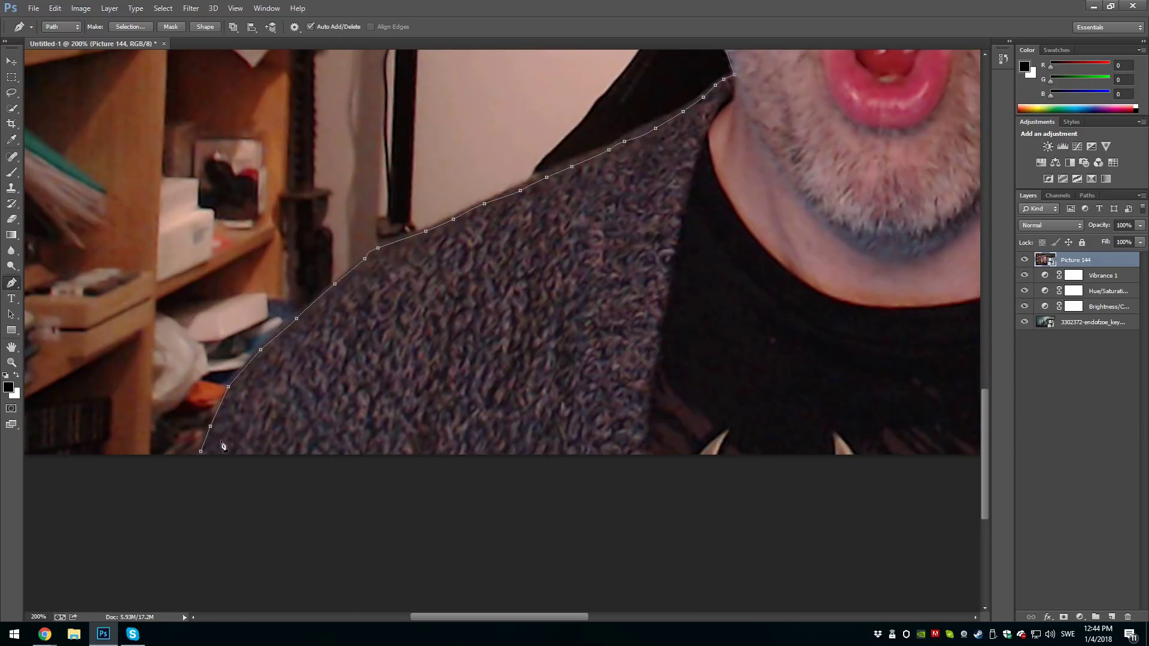
{"action": "left_click", "coordinate": [202, 453]}
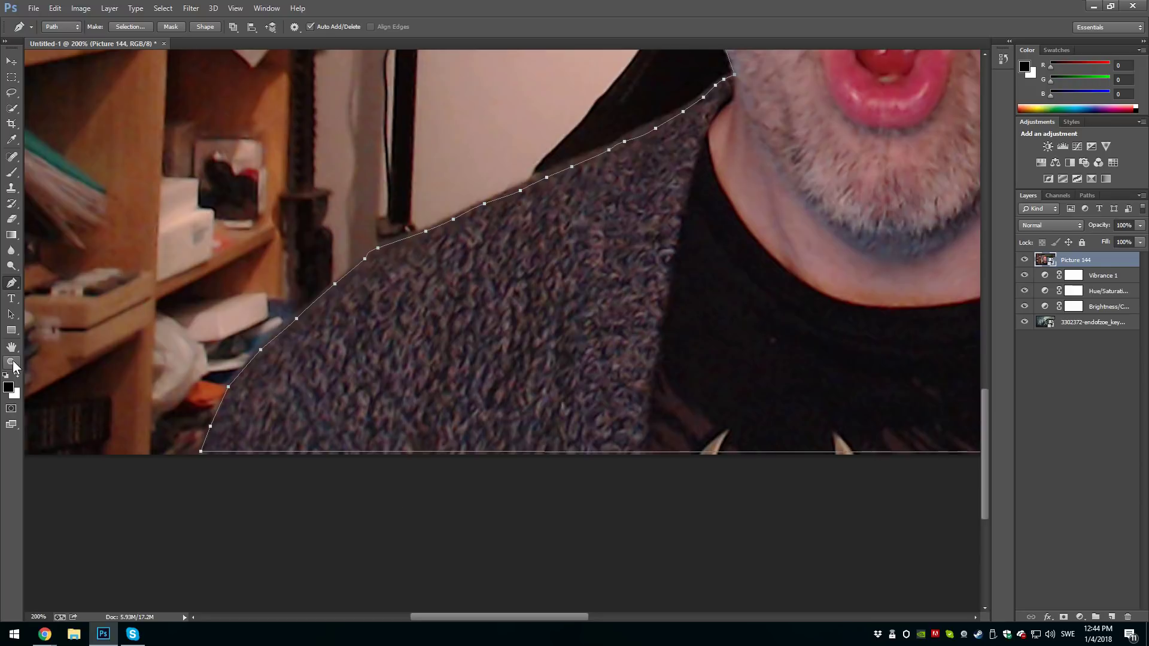
{"action": "left_click", "coordinate": [11, 363]}
Zoom out and convert the closed pen path into a selection with no feathering
{"action": "left_click", "coordinate": [63, 27]}
{"action": "left_click", "coordinate": [802, 195]}
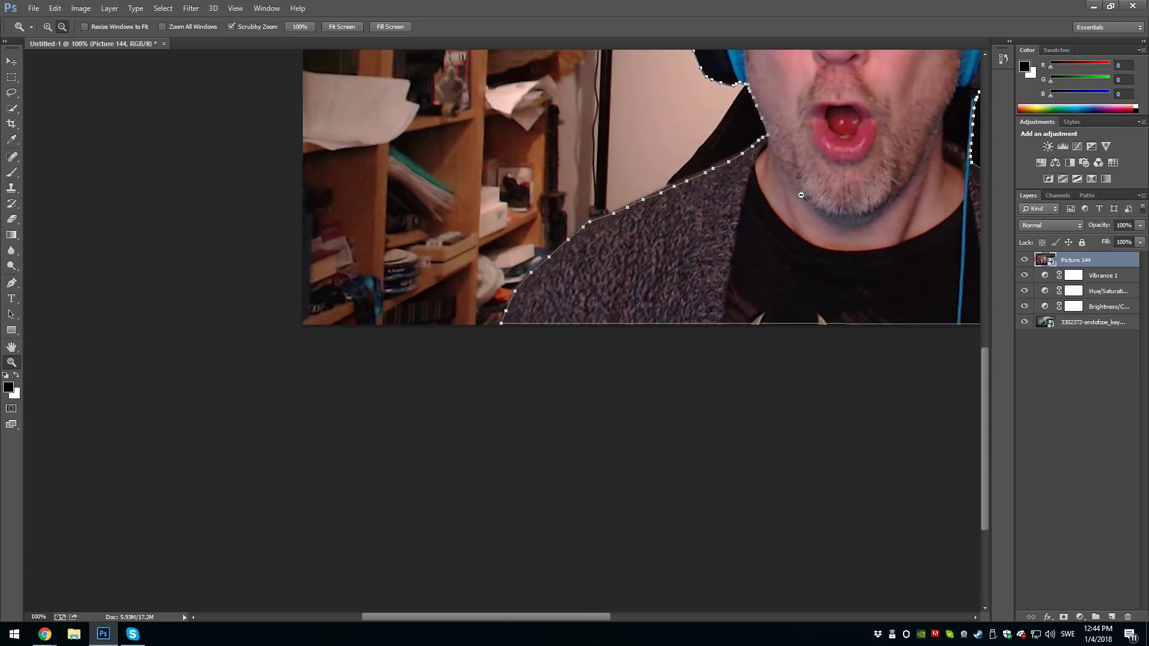
{"action": "left_click", "coordinate": [802, 195]}
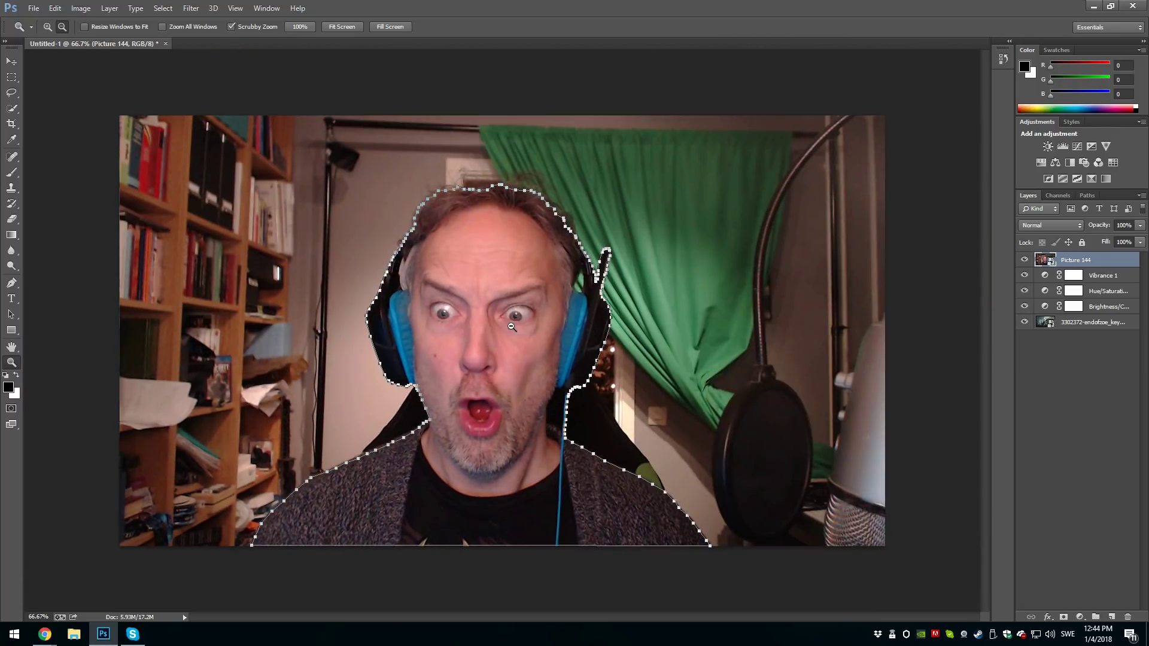
{"action": "left_click", "coordinate": [13, 284]}
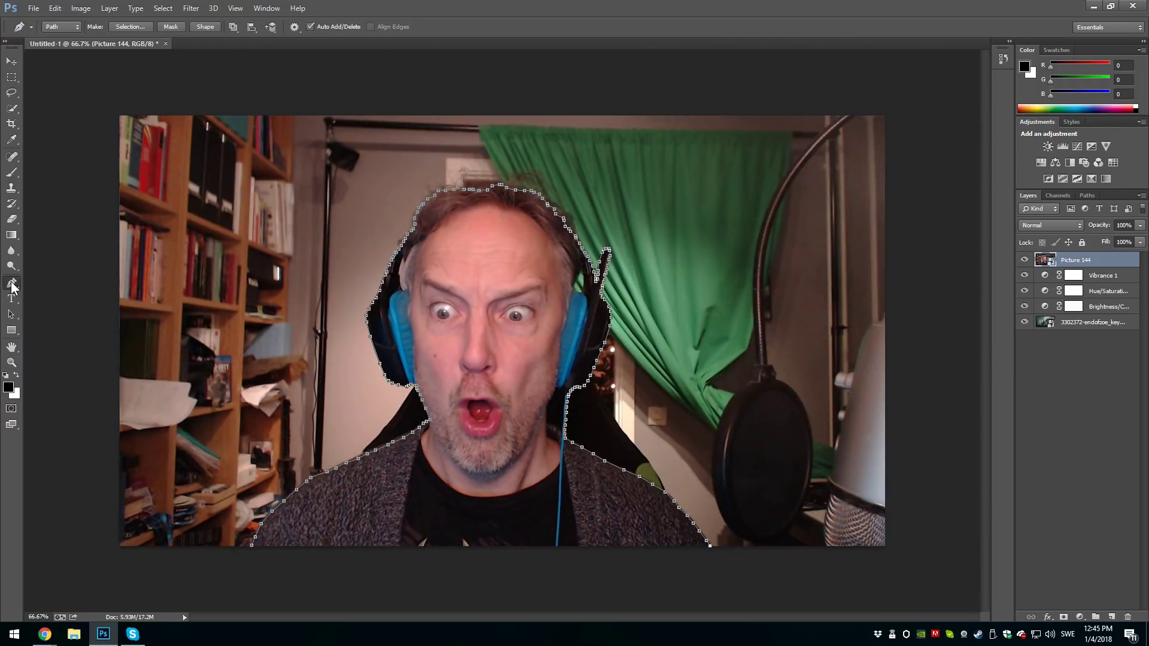
{"action": "right_click", "coordinate": [487, 281]}
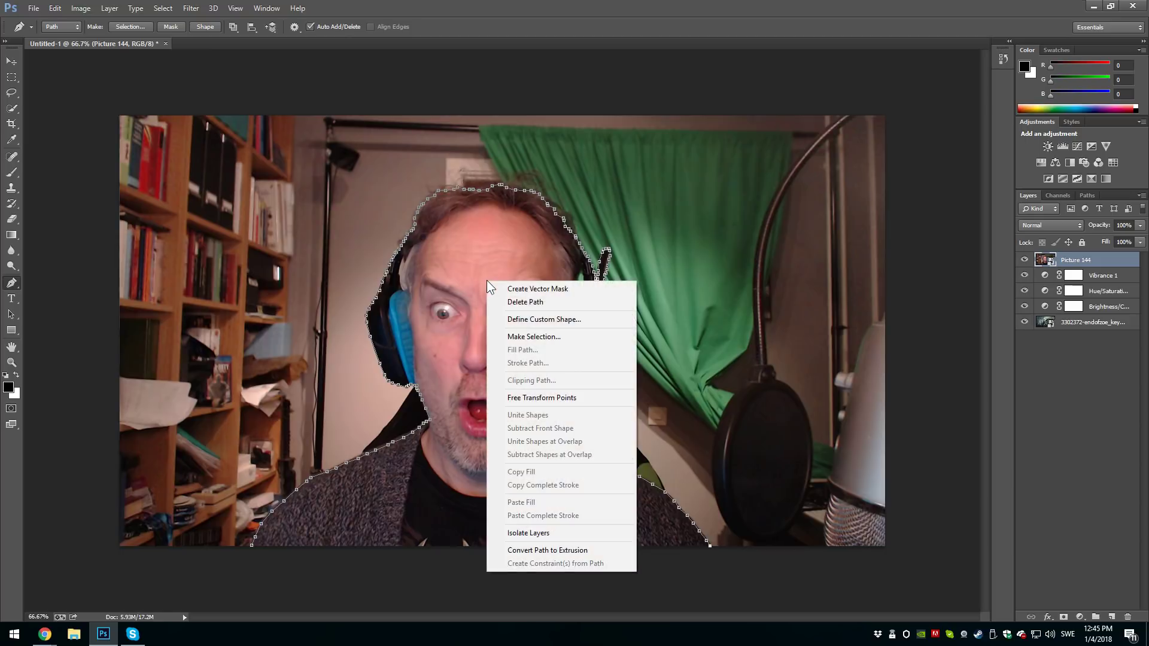
{"action": "left_click", "coordinate": [543, 335]}
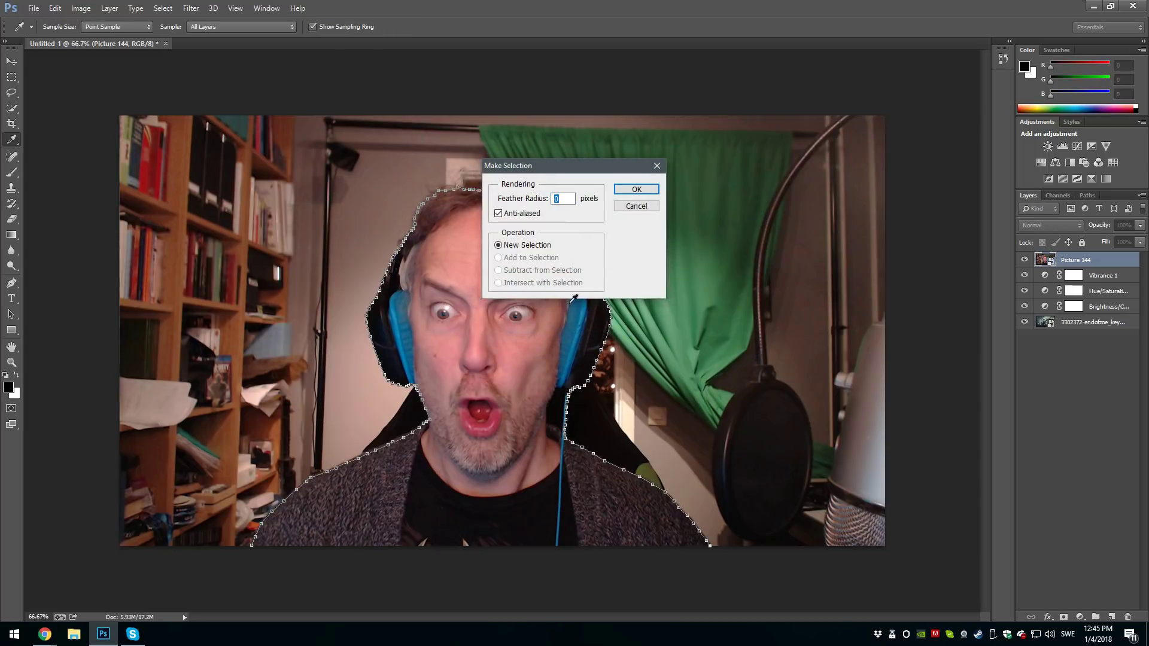
{"action": "left_click", "coordinate": [643, 192]}
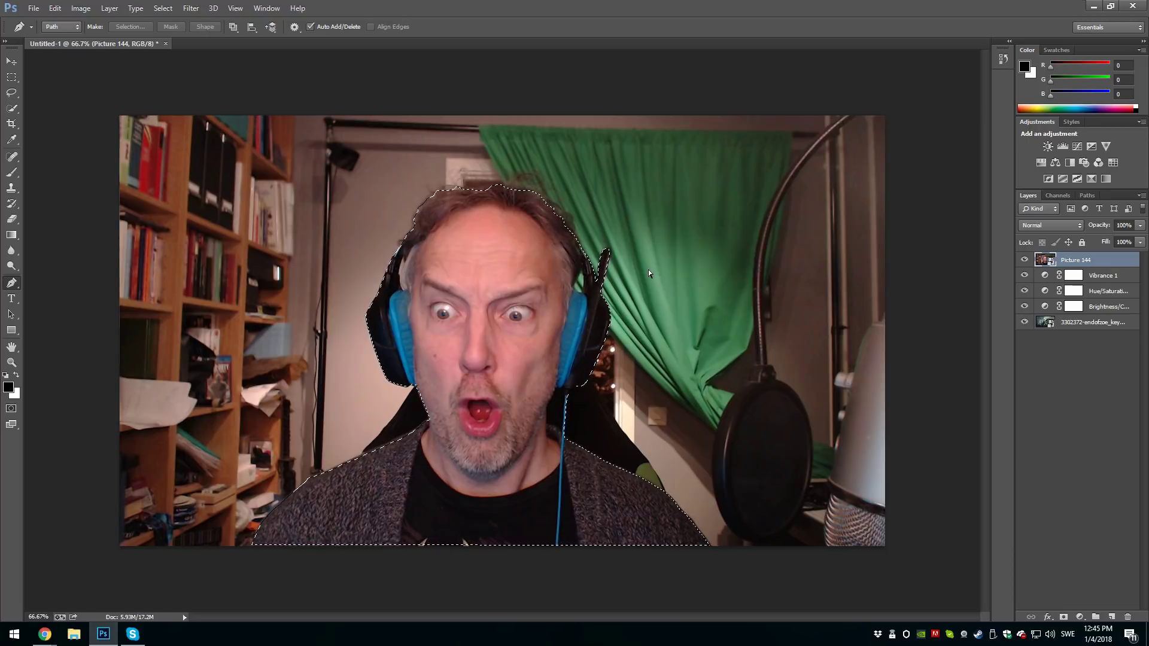
Copy the selected presenter to Layer 1 and hide the original Picture 144 layer
{"action": "key", "text": "ctrl+j"}
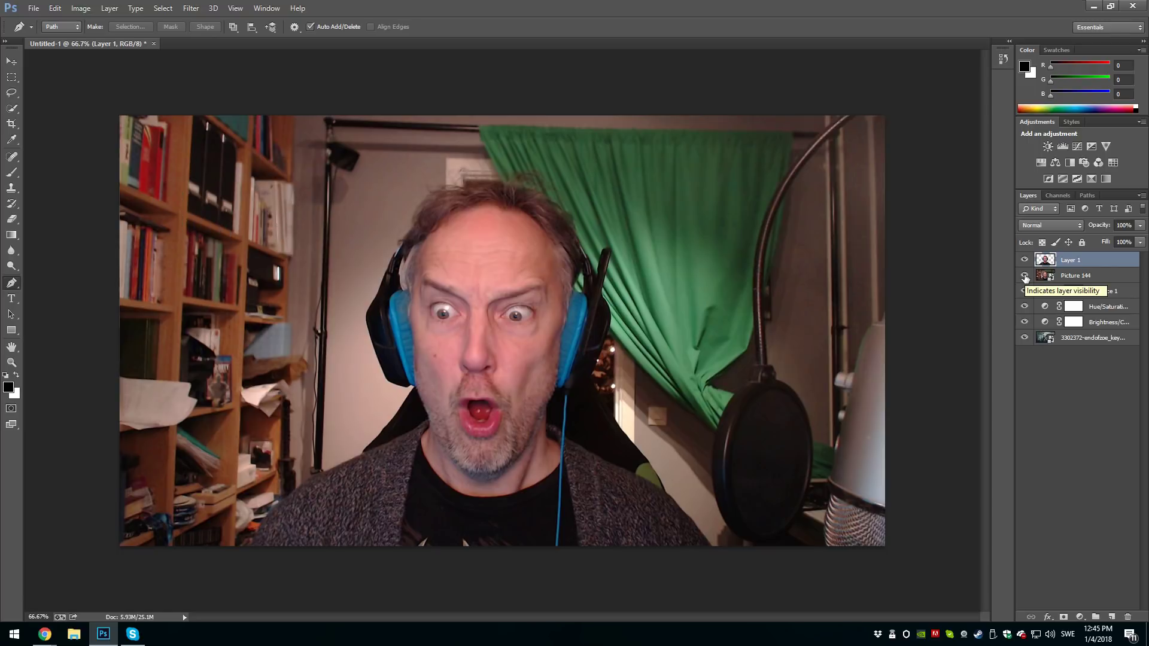
{"action": "left_click", "coordinate": [1025, 276]}
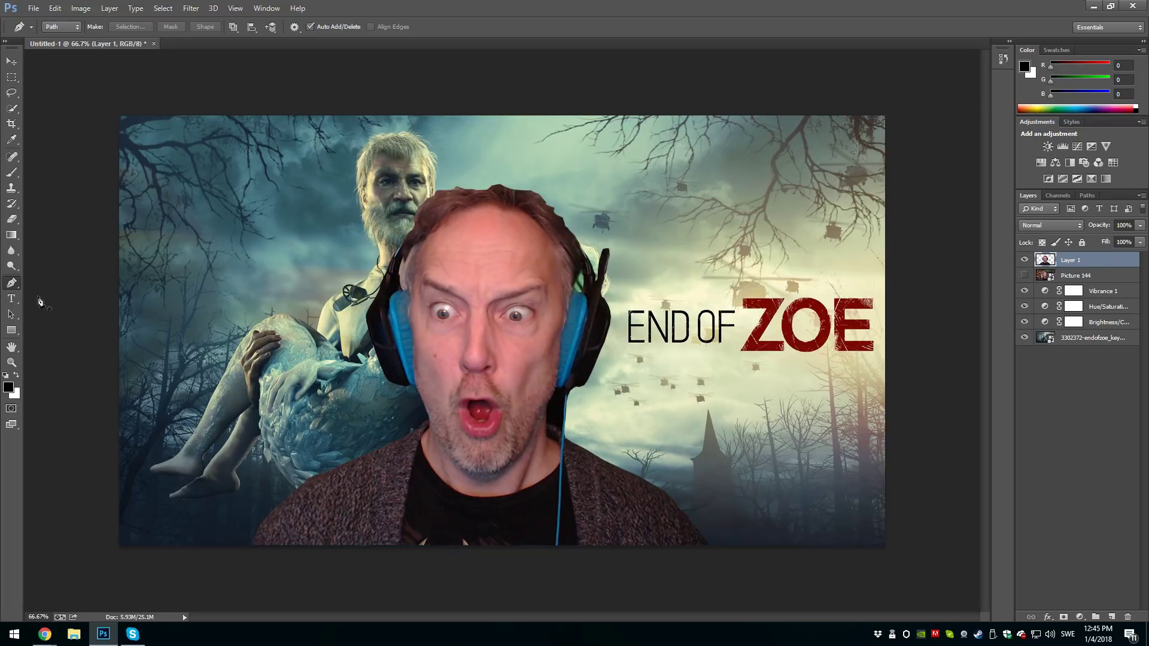
Zoom in on the face and trace a pen outline around the background sliver by the left ear
{"action": "left_click", "coordinate": [11, 362]}
{"action": "left_click", "coordinate": [481, 316]}
{"action": "left_click", "coordinate": [480, 316]}
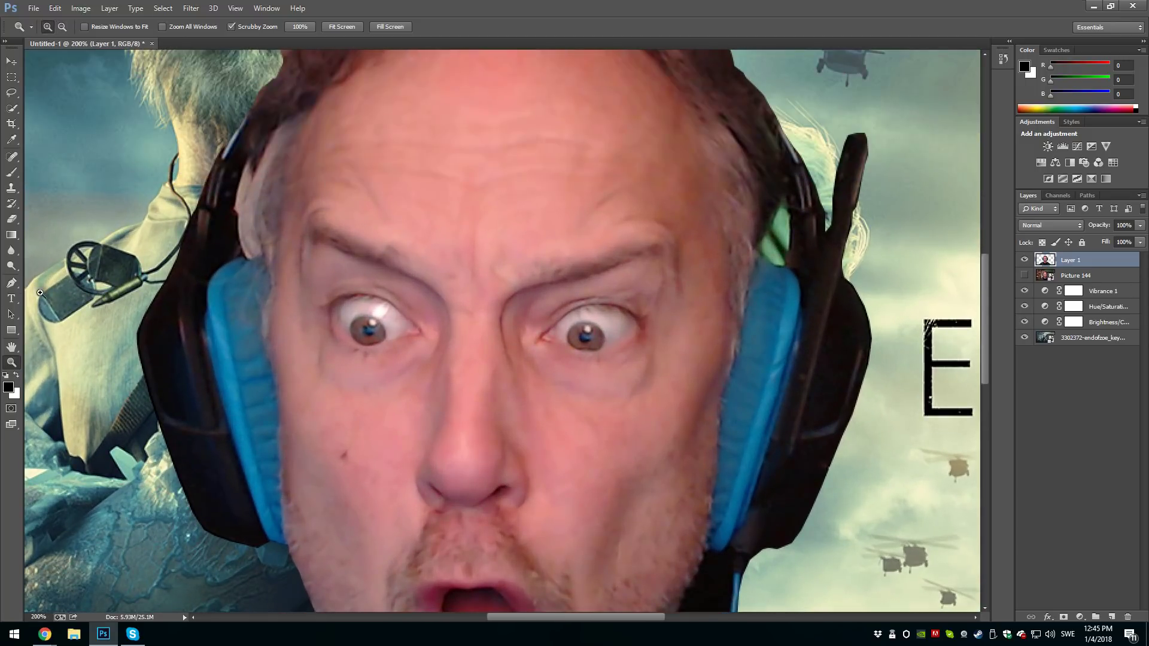
{"action": "left_click", "coordinate": [11, 283]}
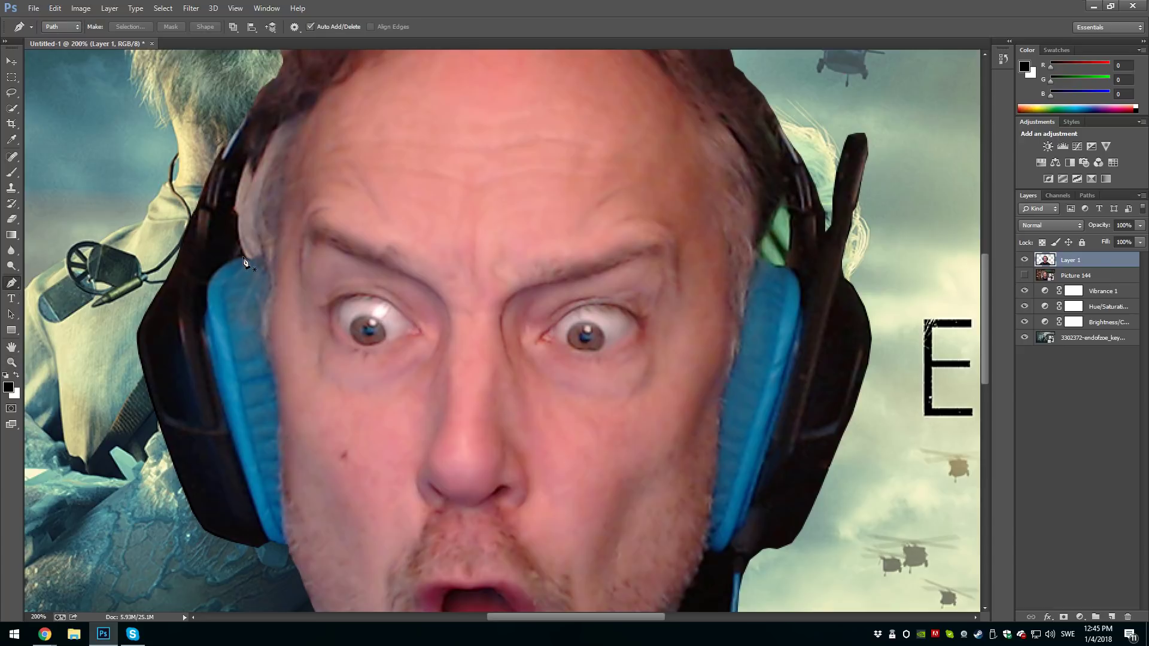
{"action": "left_click", "coordinate": [245, 257]}
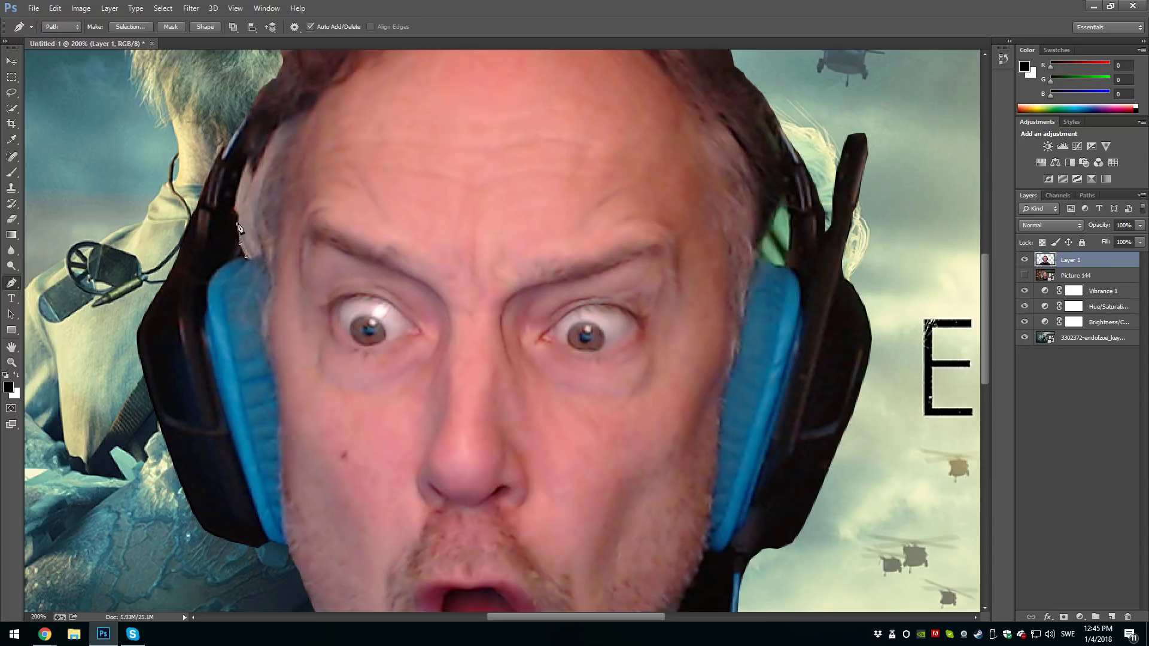
{"action": "left_click", "coordinate": [236, 212]}
Turn the ear outline into a selection, delete those pixels from Layer 1 and deselect
{"action": "right_click", "coordinate": [246, 189]}
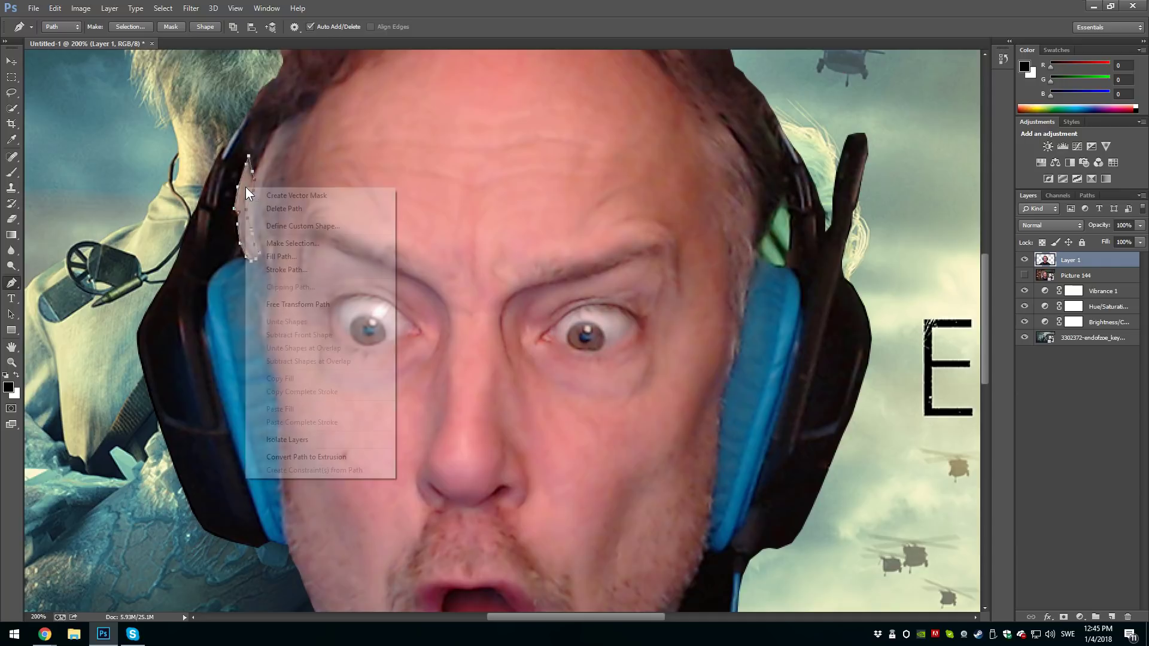
{"action": "left_click", "coordinate": [299, 244]}
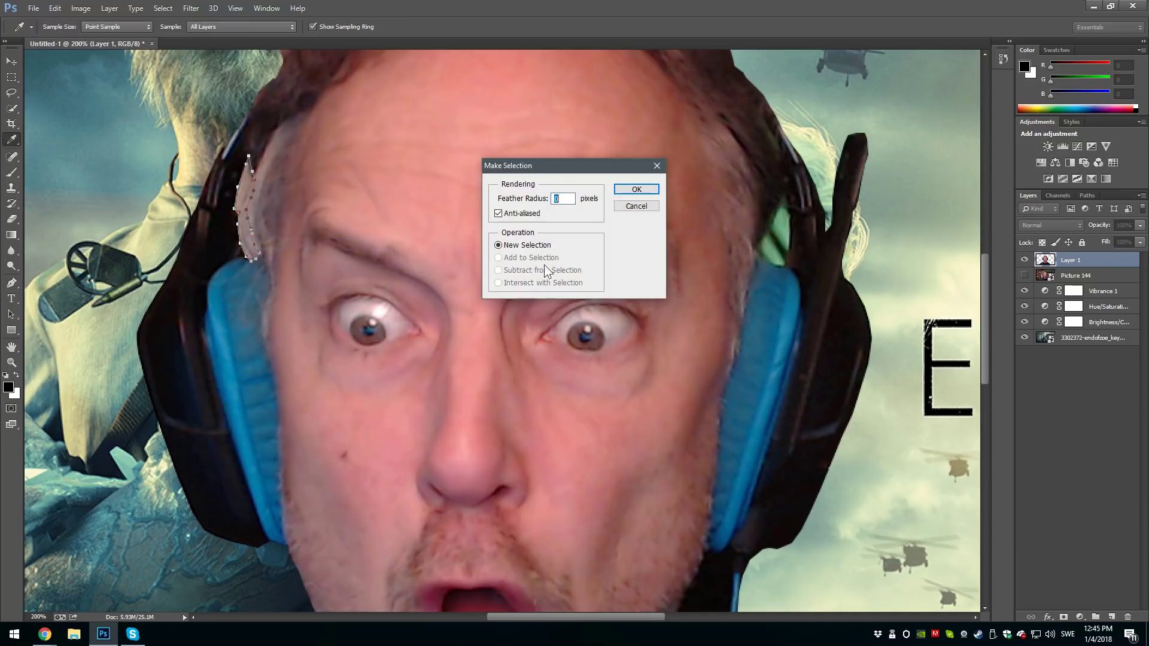
{"action": "left_click", "coordinate": [638, 189]}
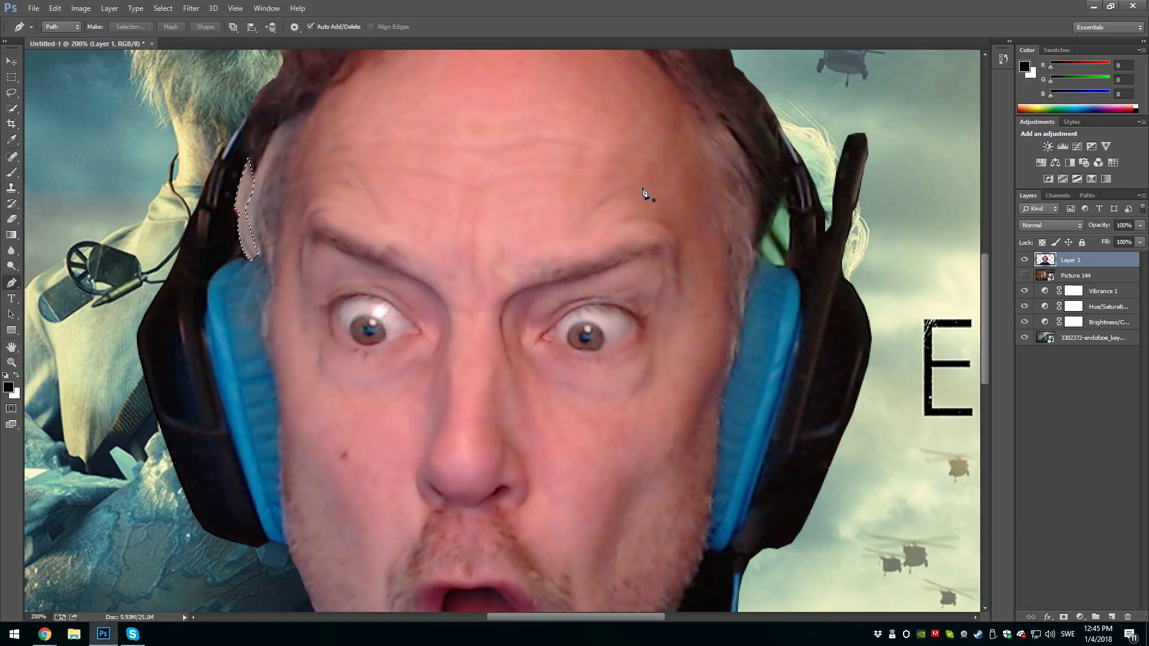
{"action": "key", "text": "Delete"}
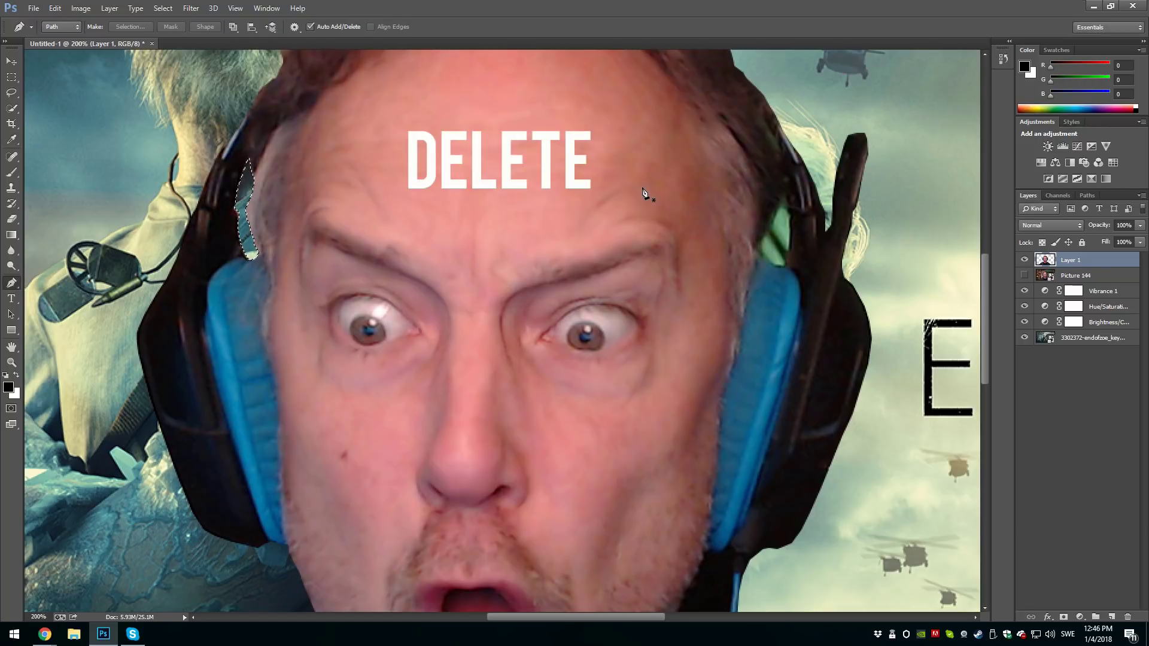
{"action": "key", "text": "ctrl+d"}
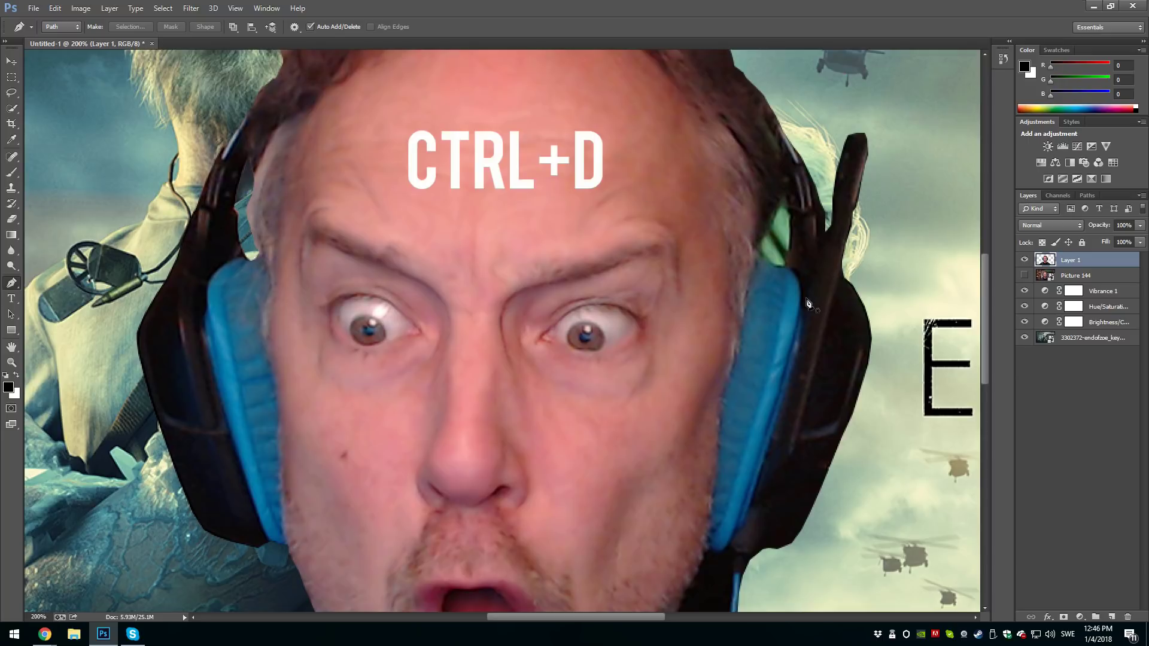
Outline the gap inside the right headset band and delete its leftover background with no feathering
{"action": "left_click", "coordinate": [785, 196]}
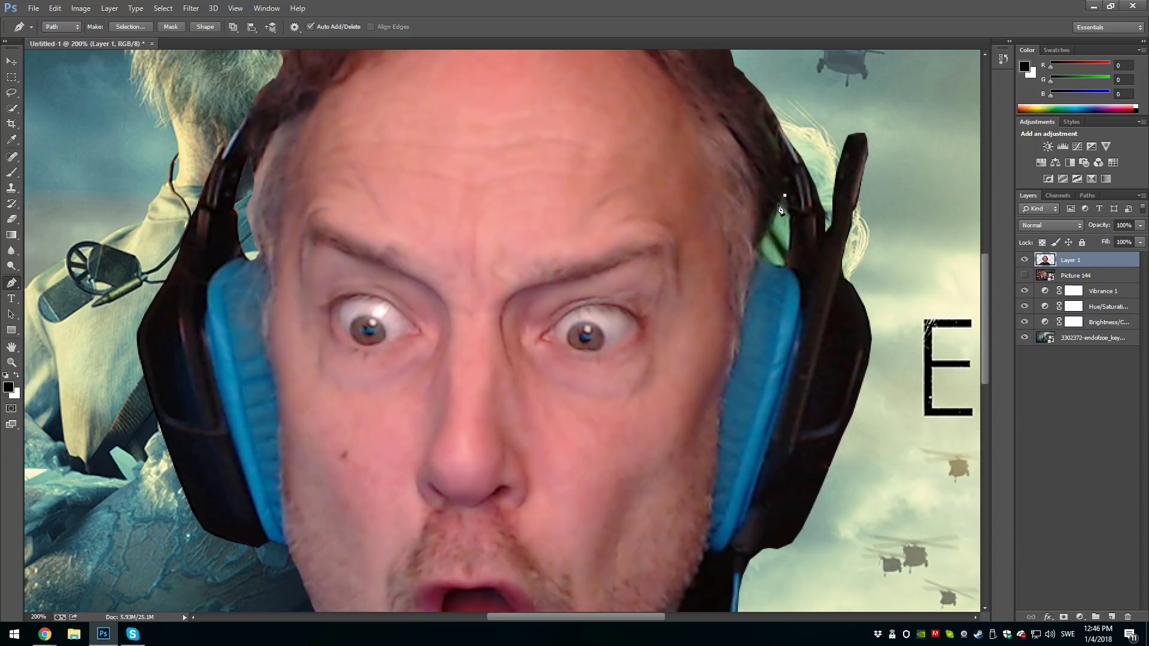
{"action": "left_click", "coordinate": [778, 205]}
{"action": "left_click", "coordinate": [769, 218]}
{"action": "left_click", "coordinate": [763, 230]}
{"action": "left_click", "coordinate": [786, 266]}
{"action": "left_click", "coordinate": [789, 258]}
{"action": "left_click", "coordinate": [790, 240]}
{"action": "right_click", "coordinate": [778, 230]}
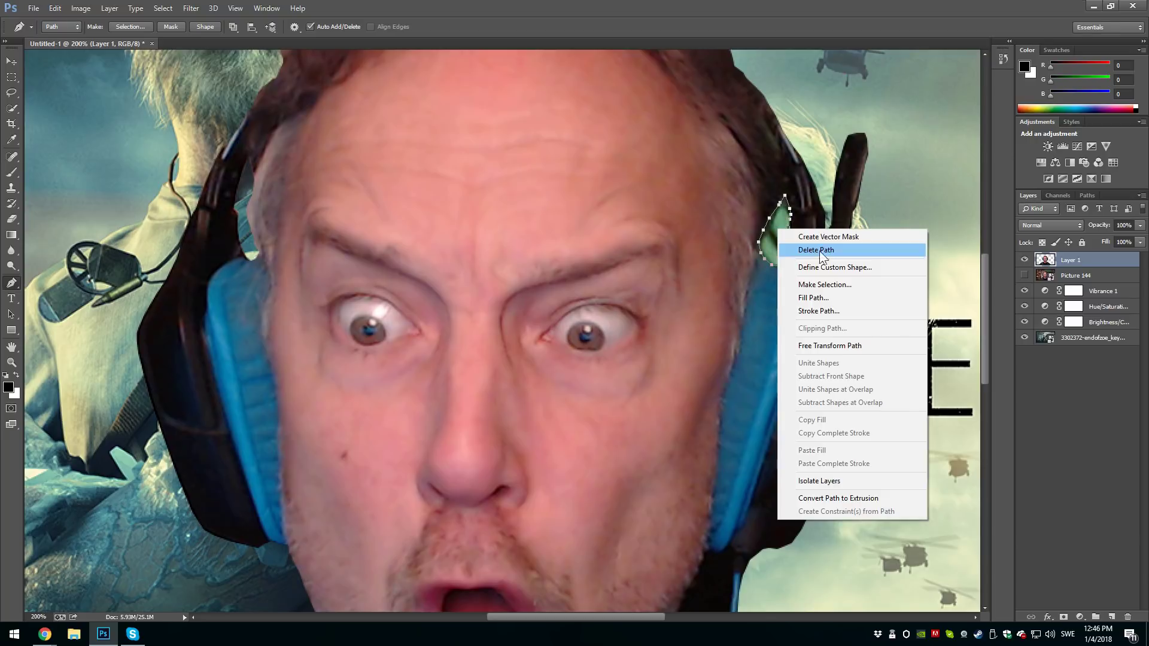
{"action": "left_click", "coordinate": [866, 286]}
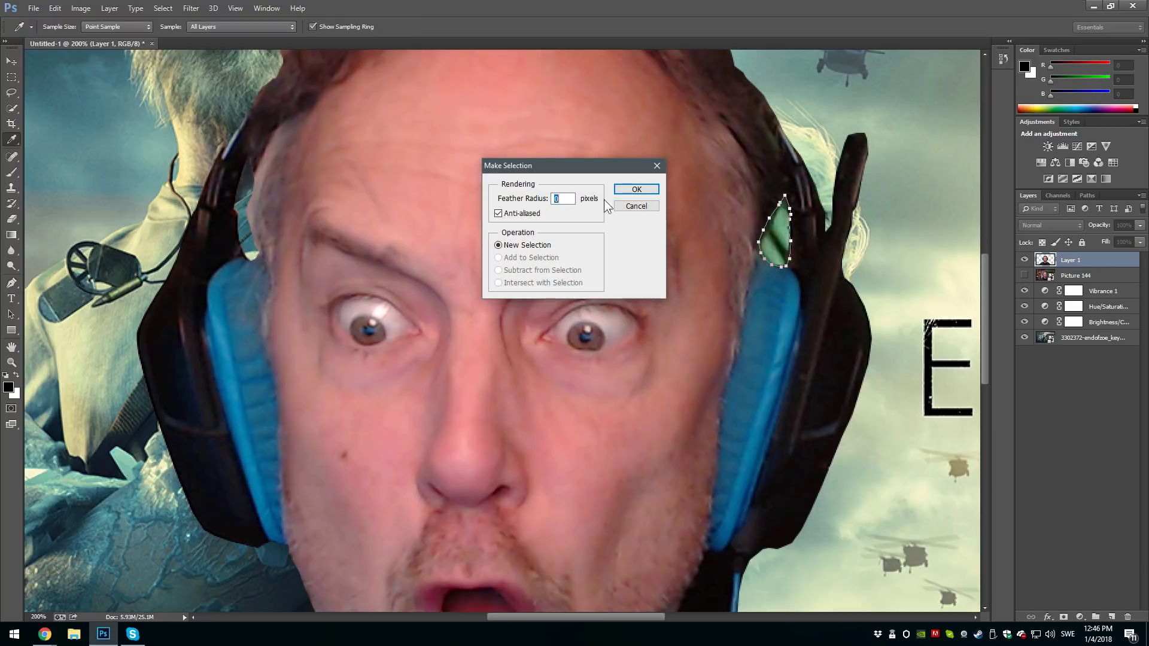
{"action": "left_click", "coordinate": [634, 189]}
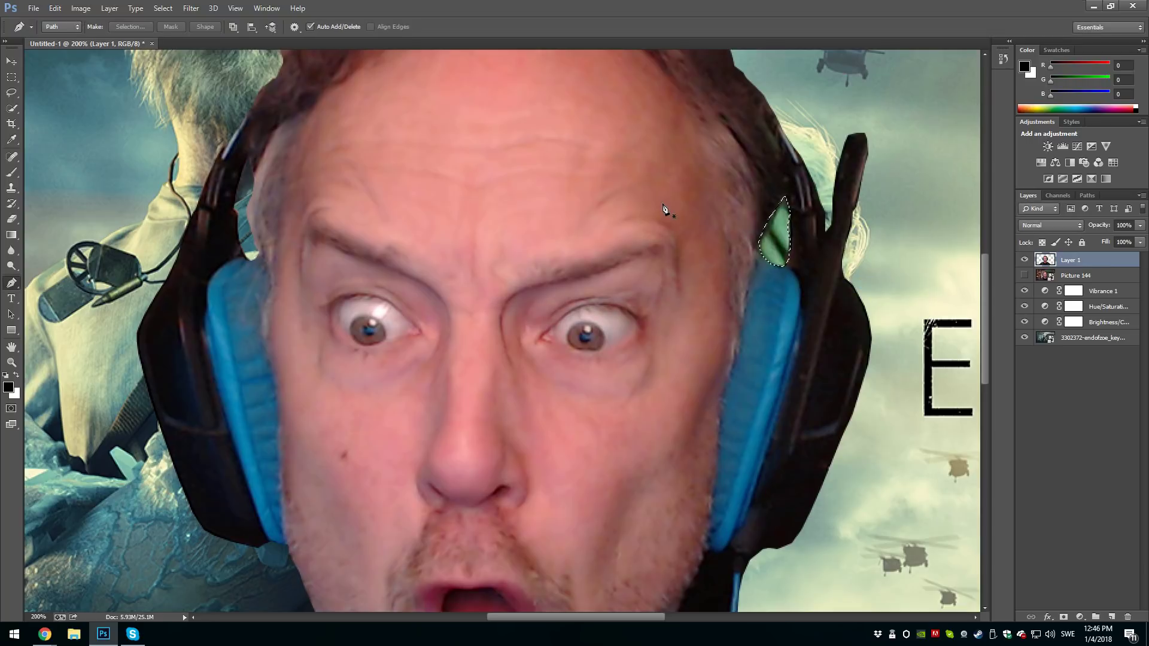
{"action": "key", "text": "Delete"}
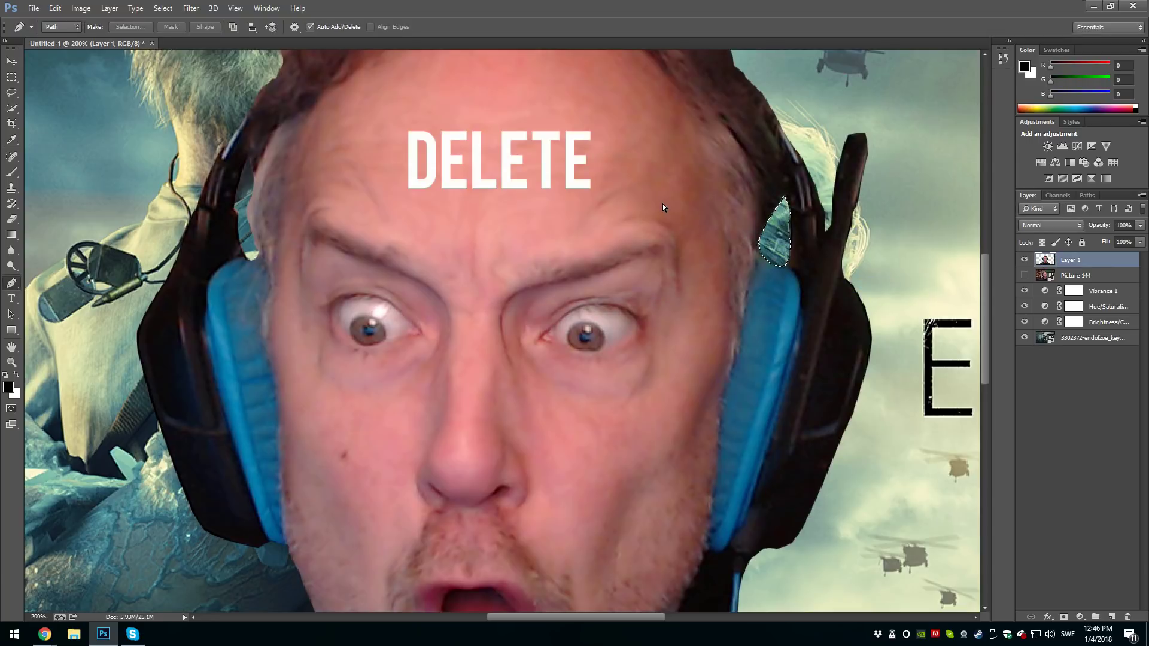
{"action": "key", "text": "ctrl+d"}
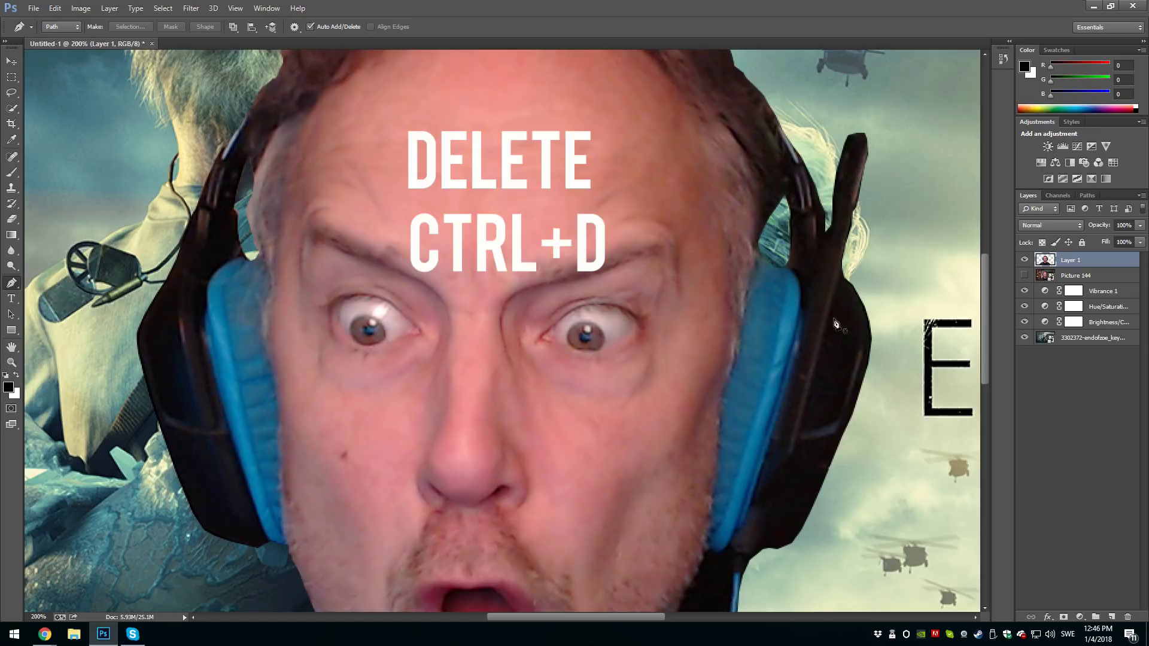
Select the dark patch beside the headset cable, delete it and deselect
{"action": "scroll", "coordinate": [377, 367], "scroll_direction": "down", "scroll_amount": 2}
{"action": "scroll", "coordinate": [378, 363], "scroll_direction": "up", "scroll_amount": 4}
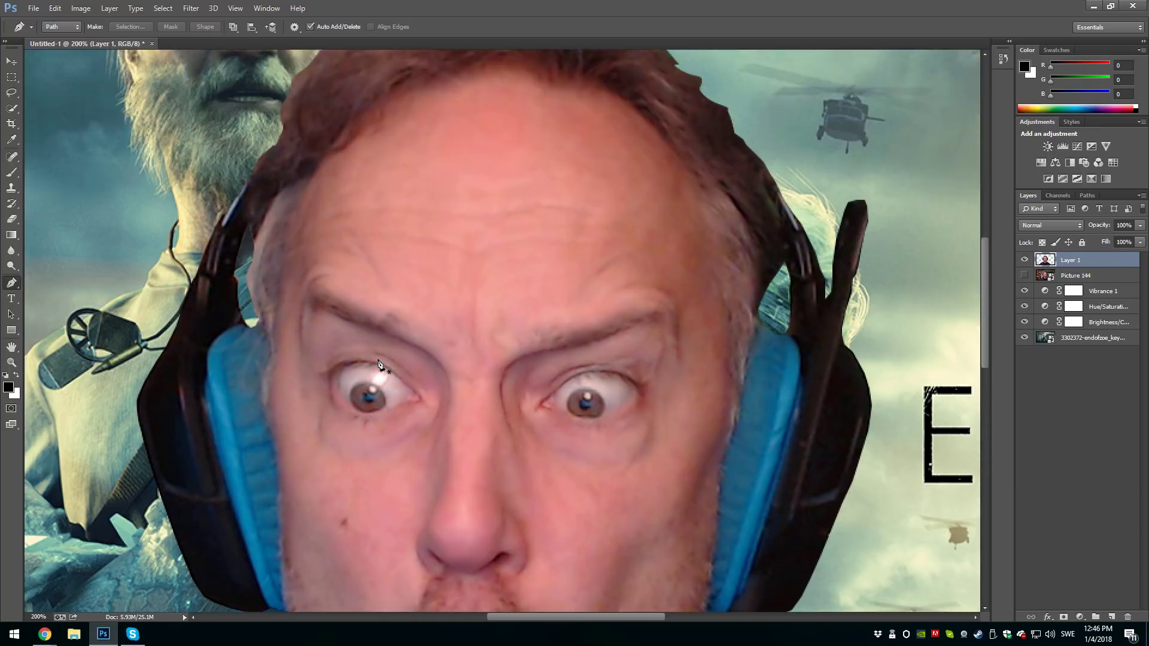
{"action": "scroll", "coordinate": [378, 365], "scroll_direction": "down", "scroll_amount": 5}
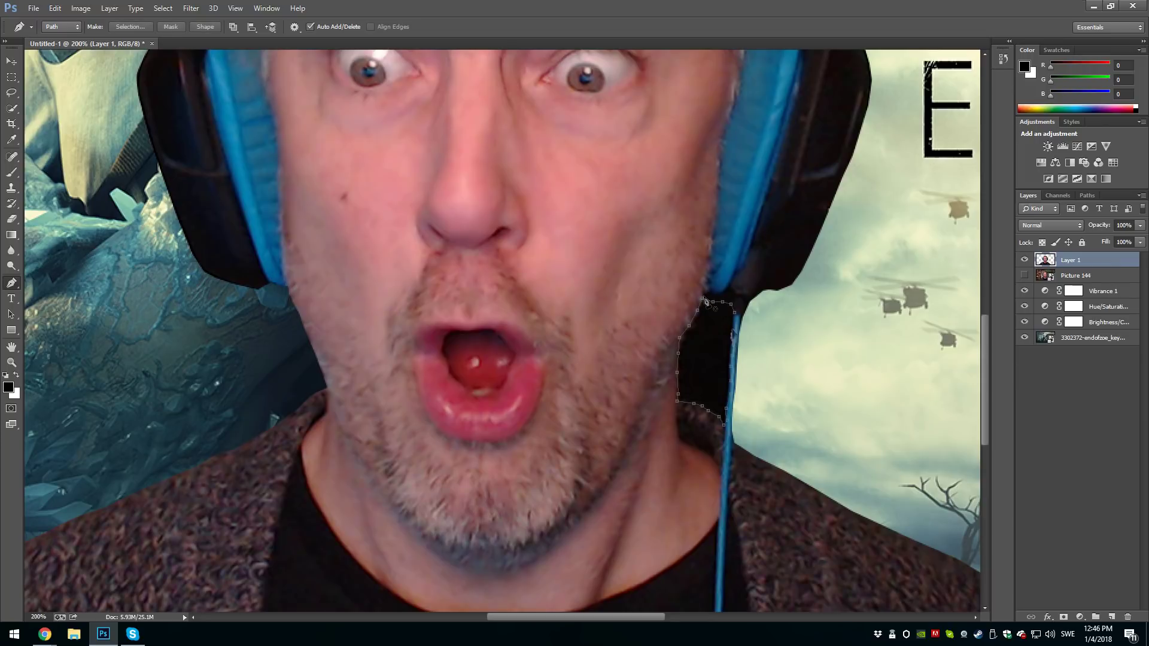
{"action": "right_click", "coordinate": [709, 338]}
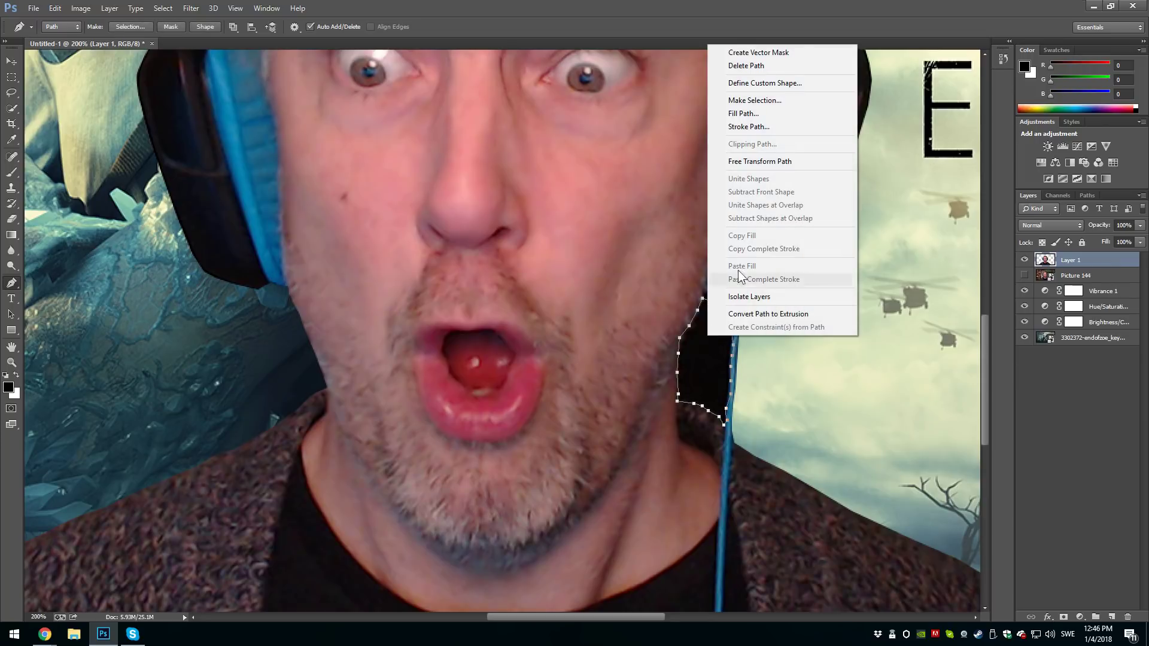
{"action": "left_click", "coordinate": [754, 100]}
{"action": "left_click", "coordinate": [641, 183]}
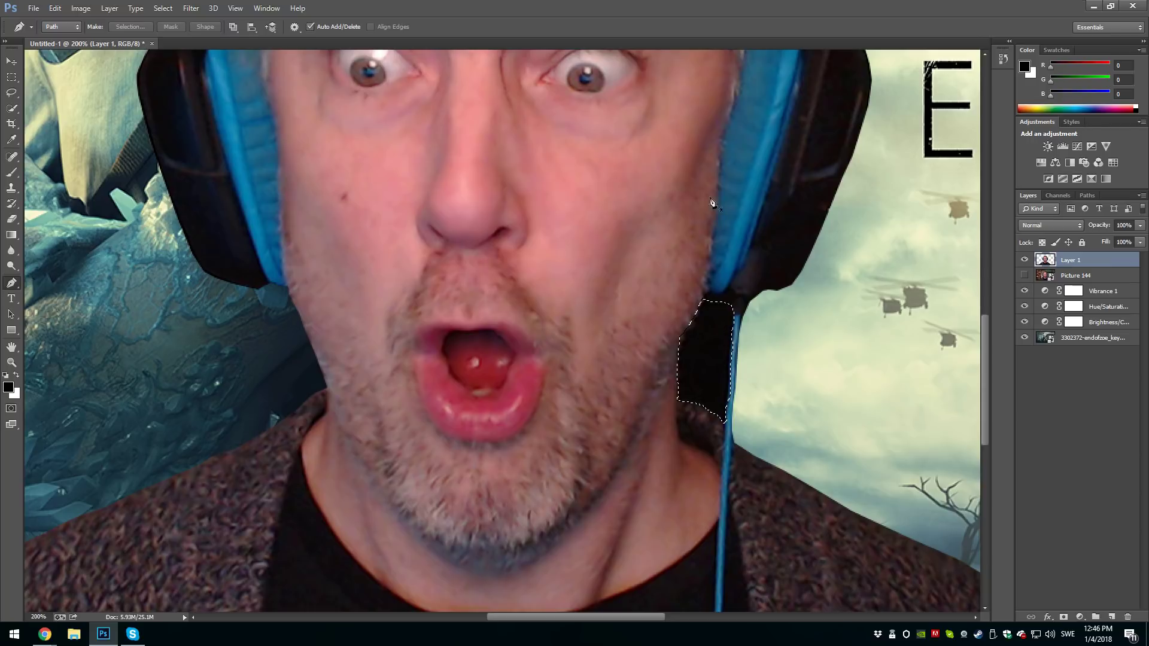
{"action": "key", "text": "Delete"}
{"action": "key", "text": "ctrl+d"}
{"action": "left_click", "coordinate": [10, 363]}
{"action": "left_click", "coordinate": [62, 26]}
{"action": "left_click", "coordinate": [547, 300]}
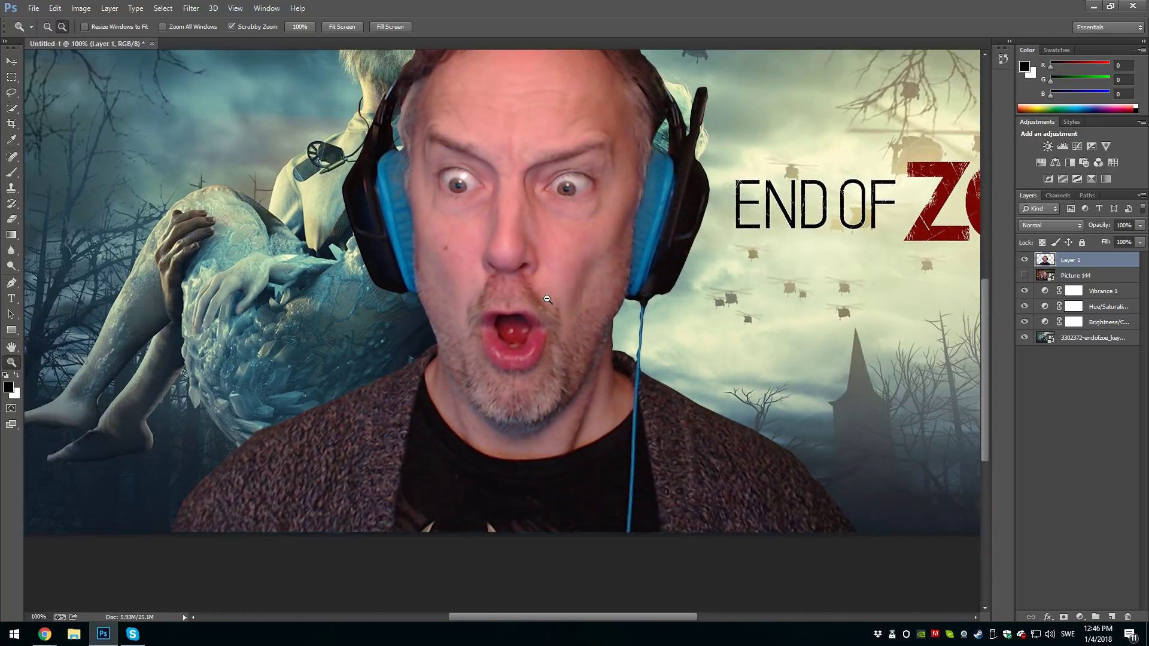
{"action": "left_click", "coordinate": [547, 300]}
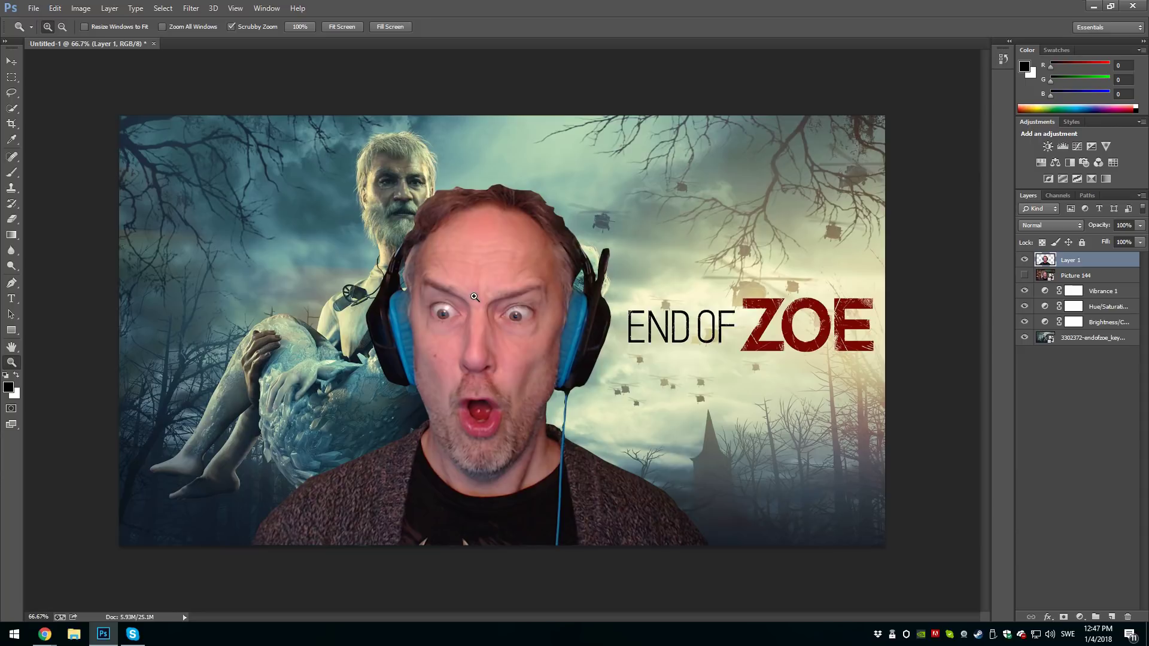
{"action": "left_click_drag", "start_coordinate": [474, 296], "coordinate": [484, 312]}
{"action": "scroll", "coordinate": [485, 312], "scroll_direction": "up", "scroll_amount": 2}
Soften the hair edge along the top of the head with a 26 px, 0% hardness eraser
{"action": "left_click", "coordinate": [13, 220]}
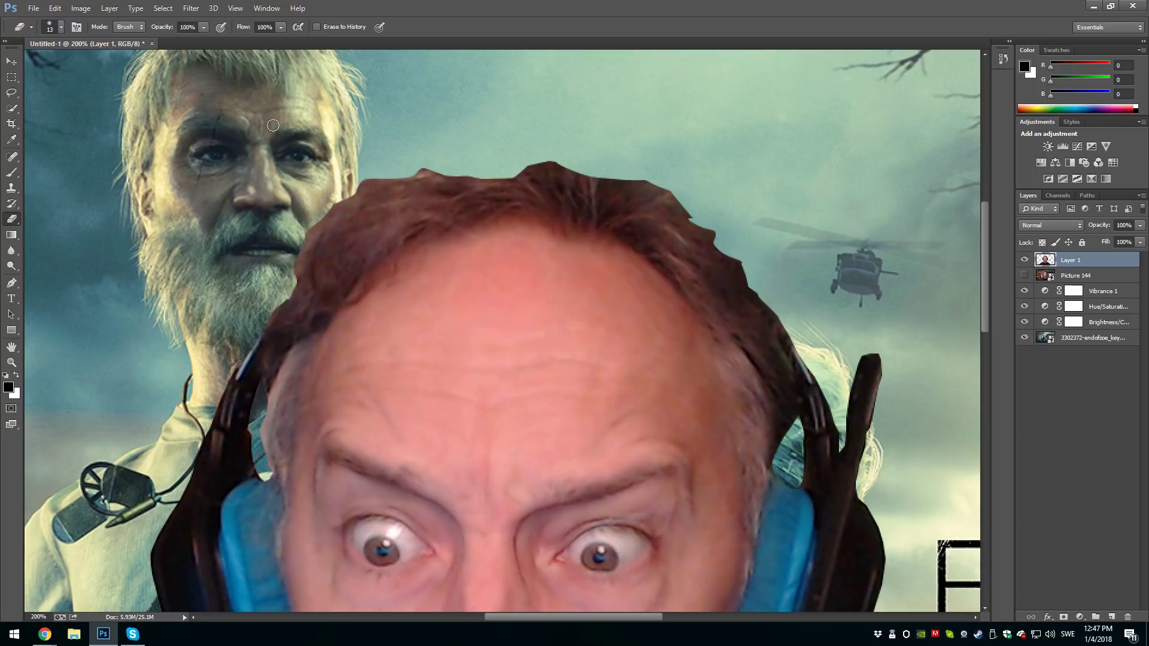
{"action": "left_click", "coordinate": [62, 27]}
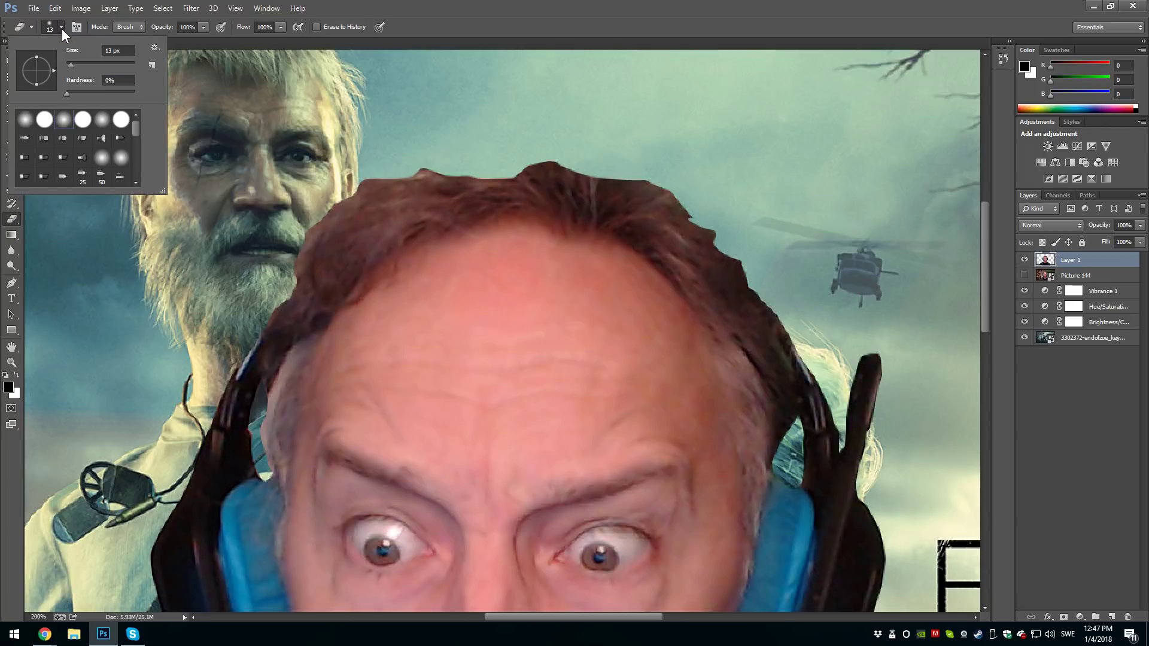
{"action": "left_click", "coordinate": [70, 62]}
{"action": "left_click_drag", "start_coordinate": [74, 61], "coordinate": [75, 62]}
{"action": "left_click", "coordinate": [67, 92]}
{"action": "left_click_drag", "start_coordinate": [79, 92], "coordinate": [38, 88]}
{"action": "left_click", "coordinate": [459, 21]}
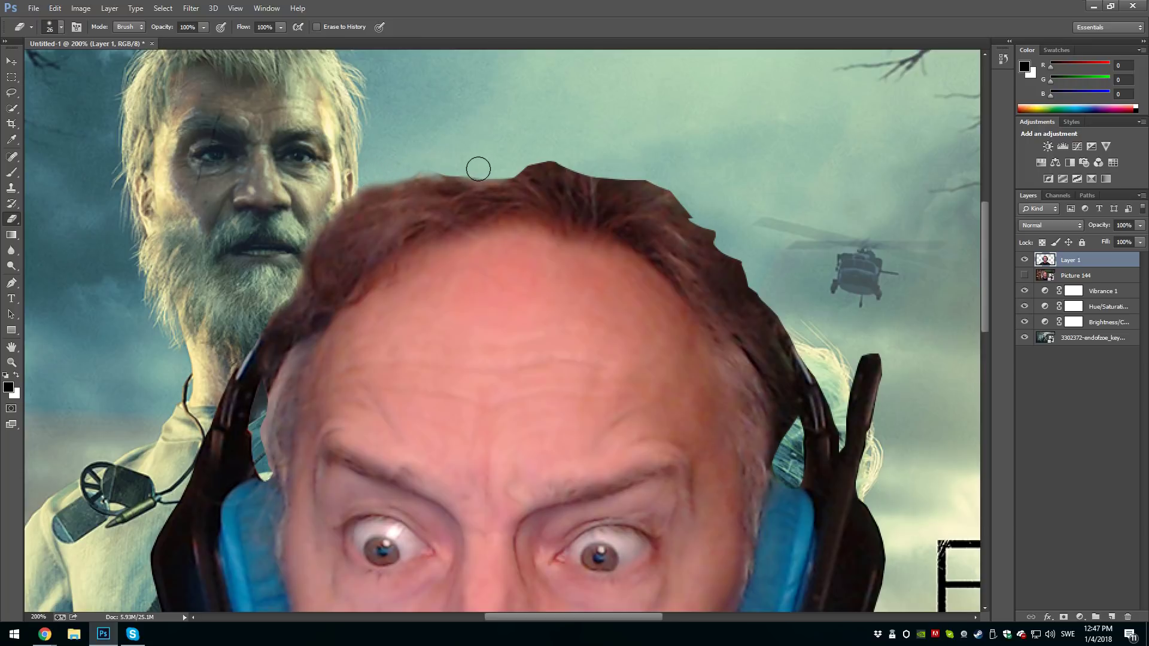
{"action": "mouse_move", "coordinate": [462, 167]}
{"action": "left_mouse_down"}
{"action": "mouse_move", "coordinate": [405, 167]}
{"action": "mouse_move", "coordinate": [495, 169]}
{"action": "mouse_move", "coordinate": [549, 146]}
{"action": "mouse_move", "coordinate": [563, 159]}
{"action": "left_mouse_up"}
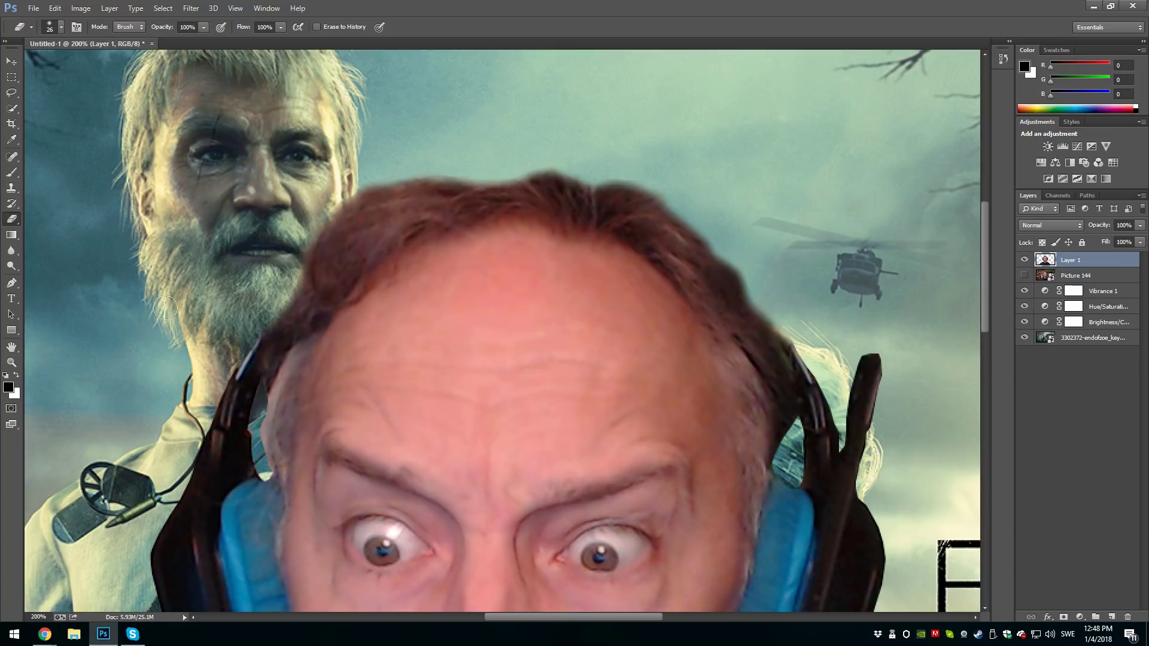
Zoom out to the whole thumbnail and drag the presenter cut-out to the right side
{"action": "left_click", "coordinate": [11, 362]}
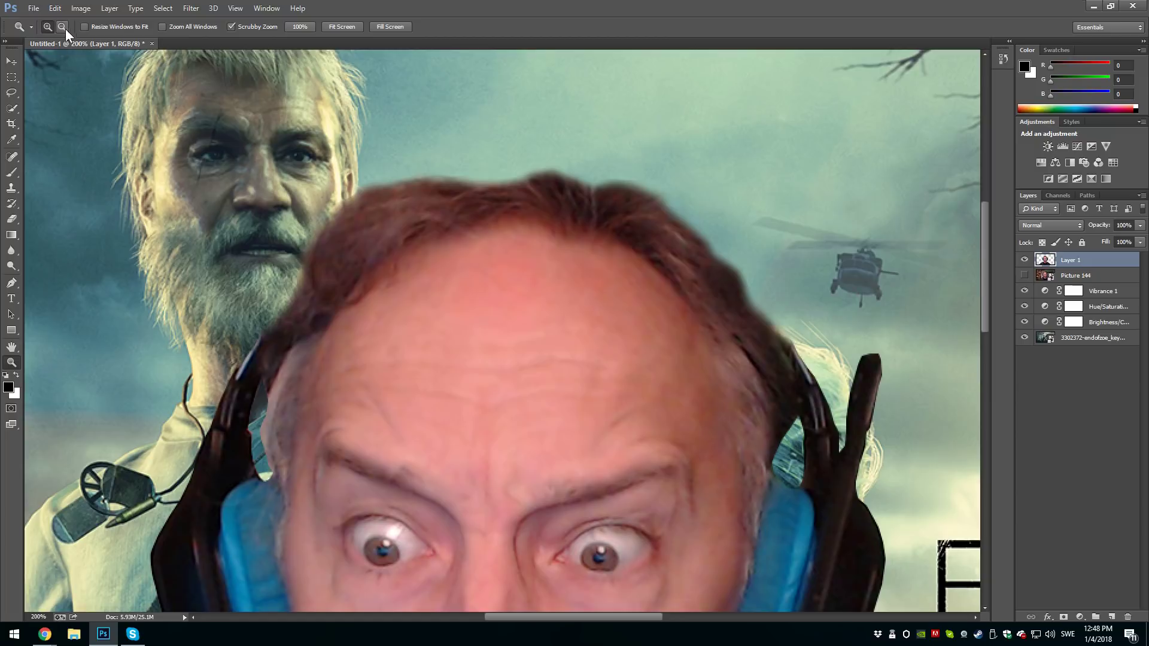
{"action": "left_click", "coordinate": [562, 346], "text": "alt"}
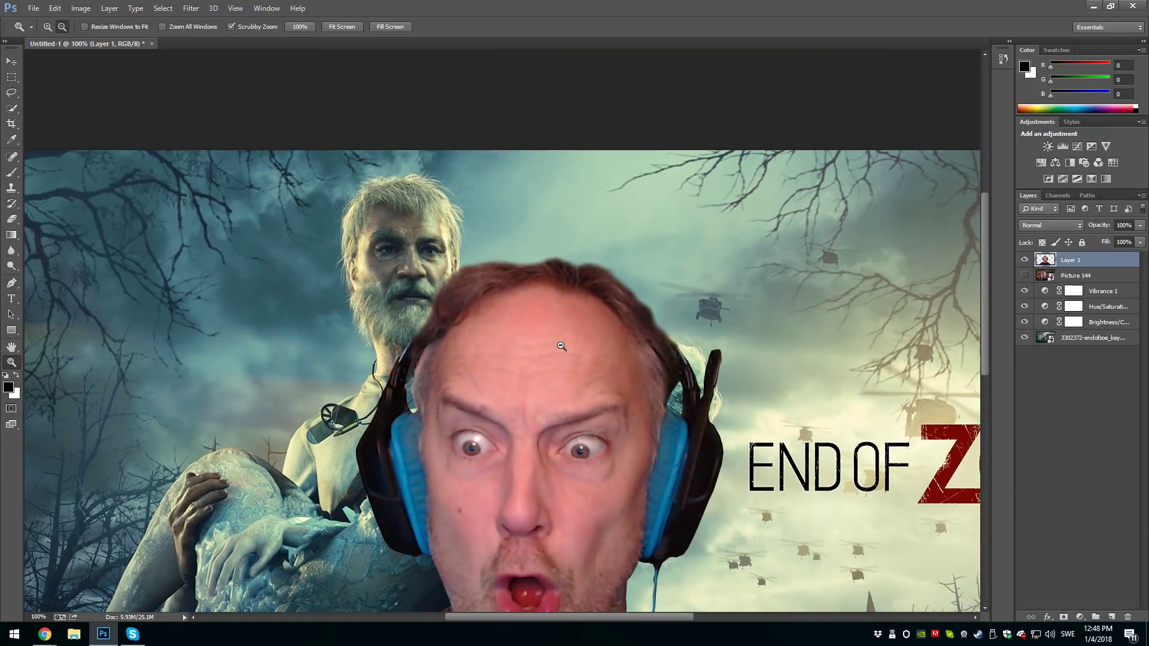
{"action": "left_click", "coordinate": [562, 346], "text": "alt"}
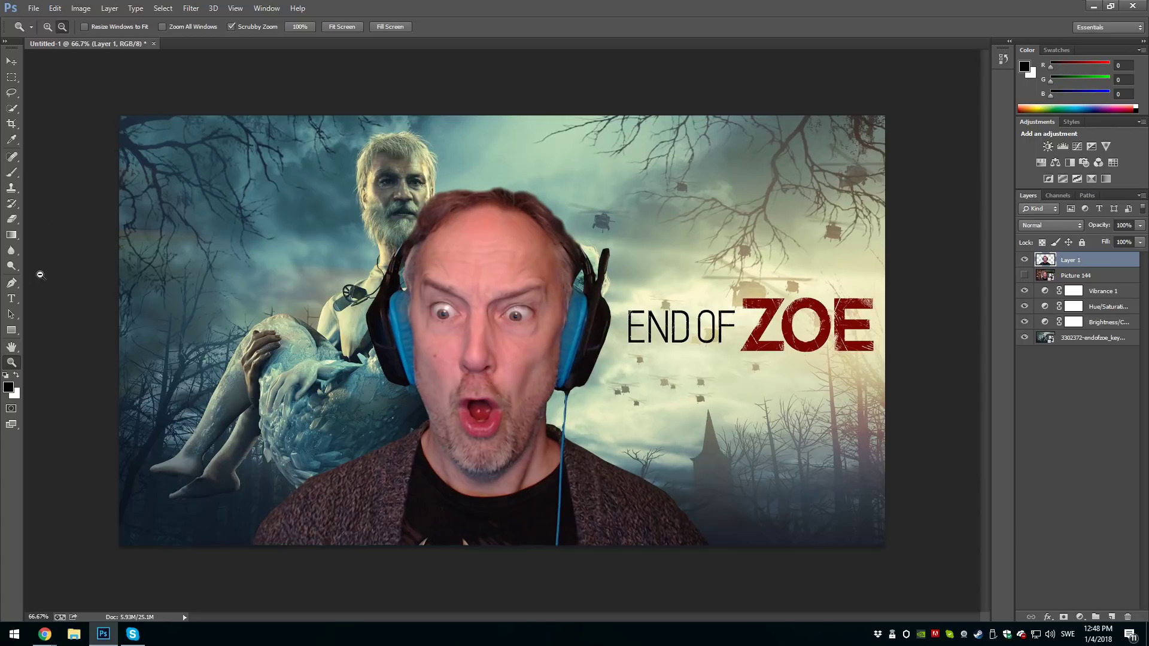
{"action": "left_click", "coordinate": [8, 66]}
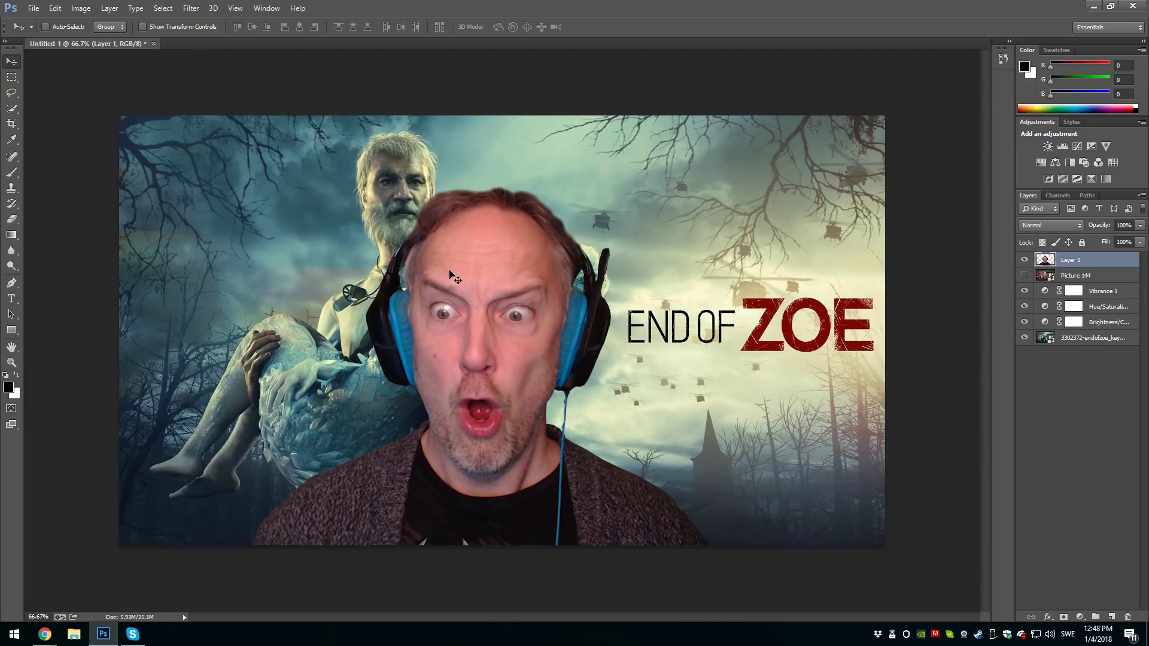
{"action": "left_click_drag", "start_coordinate": [453, 275], "coordinate": [630, 275]}
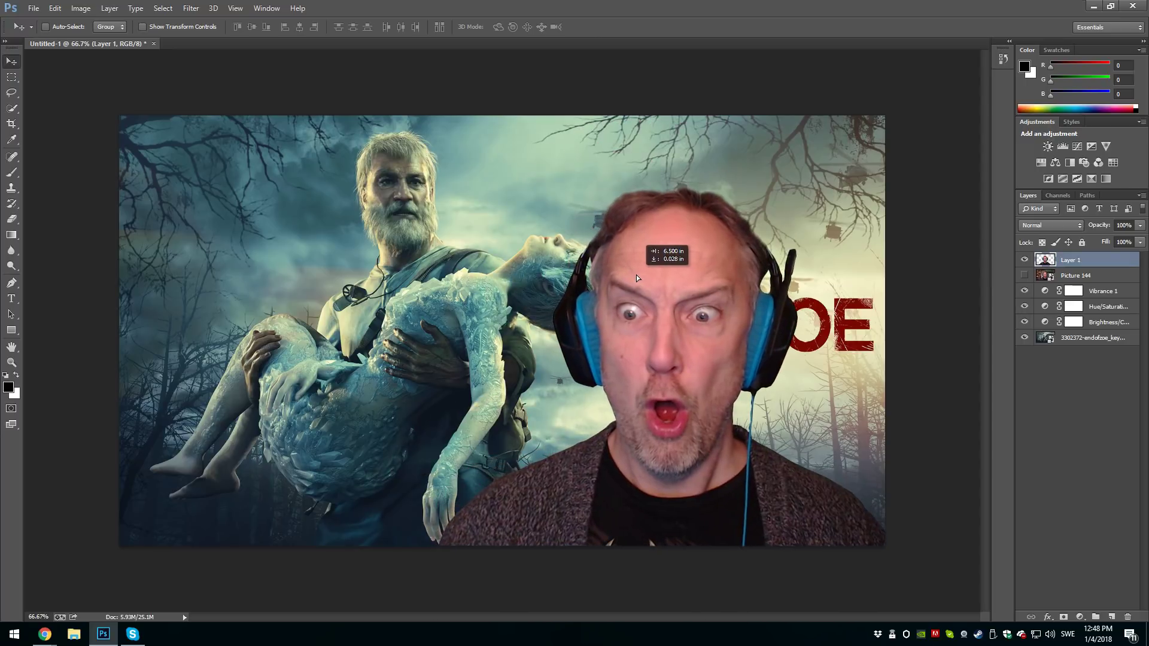
{"action": "left_click_drag", "start_coordinate": [638, 277], "coordinate": [703, 276]}
Scale the presenter up to about 116% with Free Transform, reposition it and commit
{"action": "key", "text": "ctrl+t"}
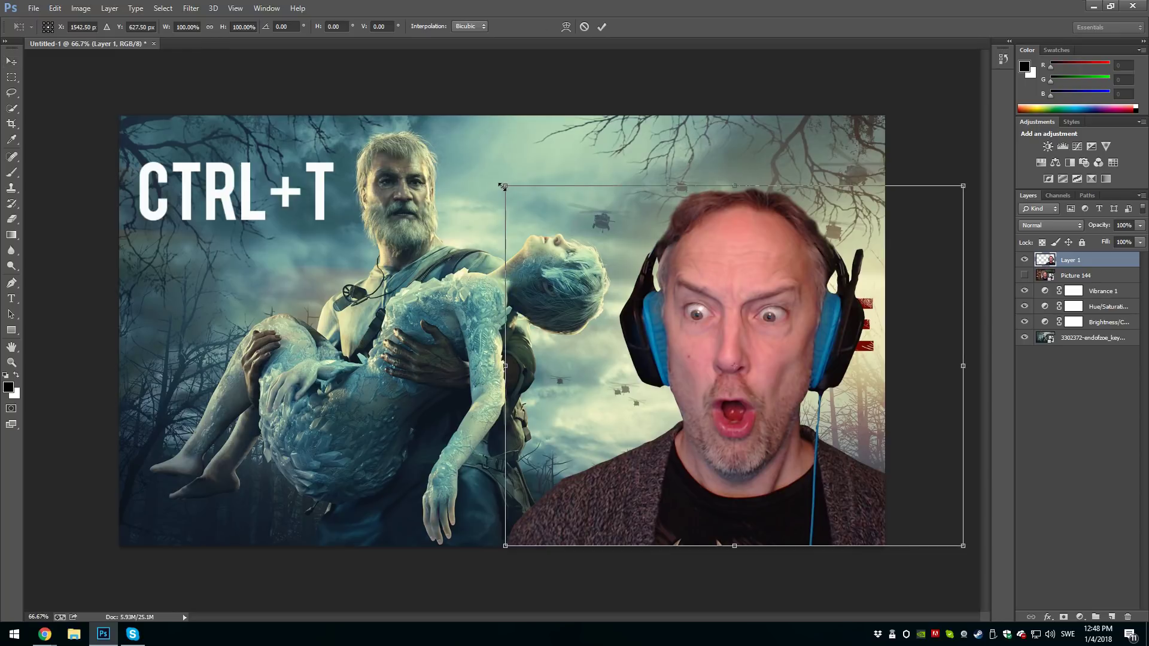
{"action": "left_click_drag", "start_coordinate": [503, 186], "coordinate": [460, 151]}
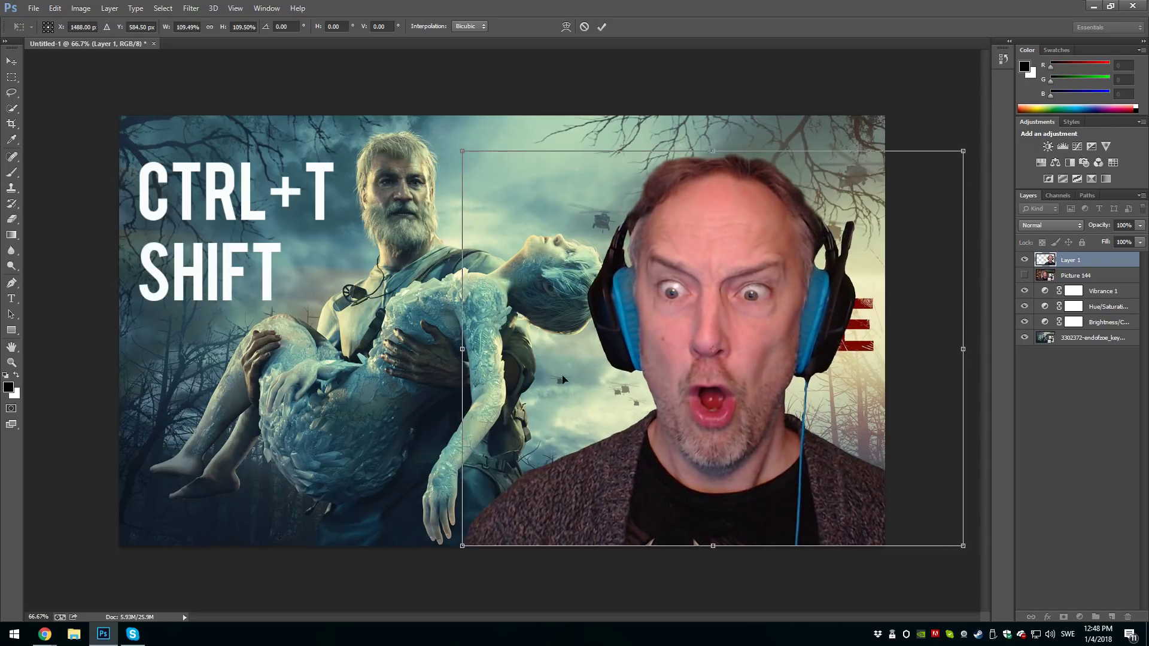
{"action": "left_click_drag", "start_coordinate": [536, 233], "coordinate": [573, 236]}
{"action": "left_click_drag", "start_coordinate": [493, 151], "coordinate": [469, 129]}
{"action": "left_click_drag", "start_coordinate": [526, 202], "coordinate": [533, 212]}
{"action": "left_click", "coordinate": [602, 26]}
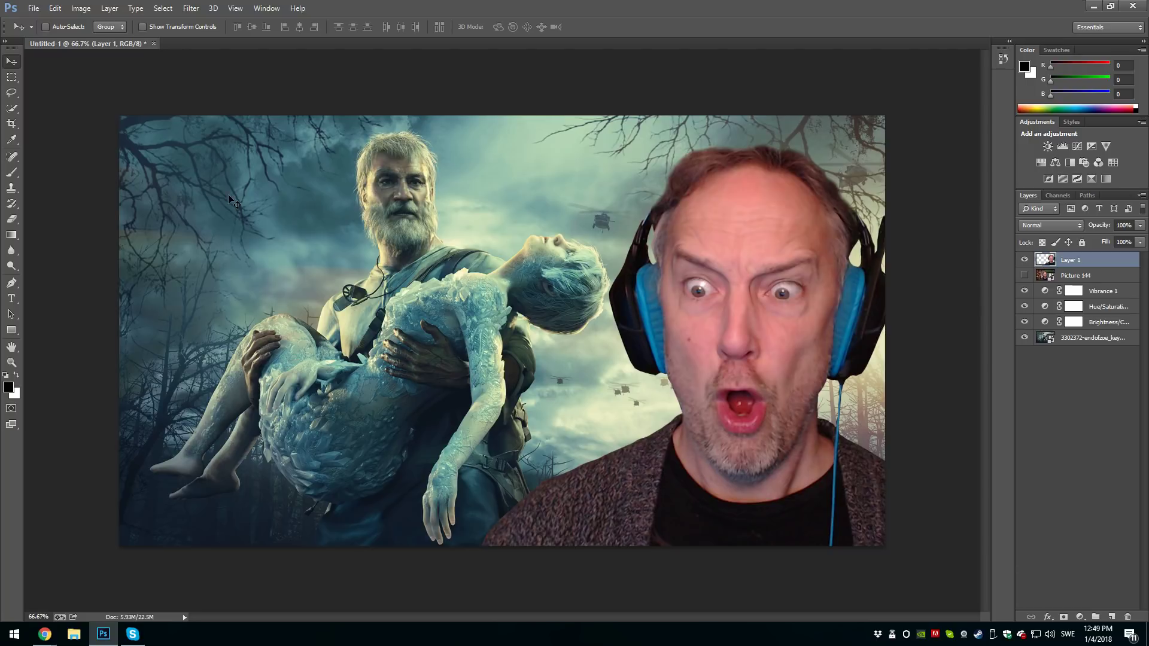
Open Blending Options for Layer 1 and move the Layer Style dialog aside
{"action": "right_click", "coordinate": [1077, 268]}
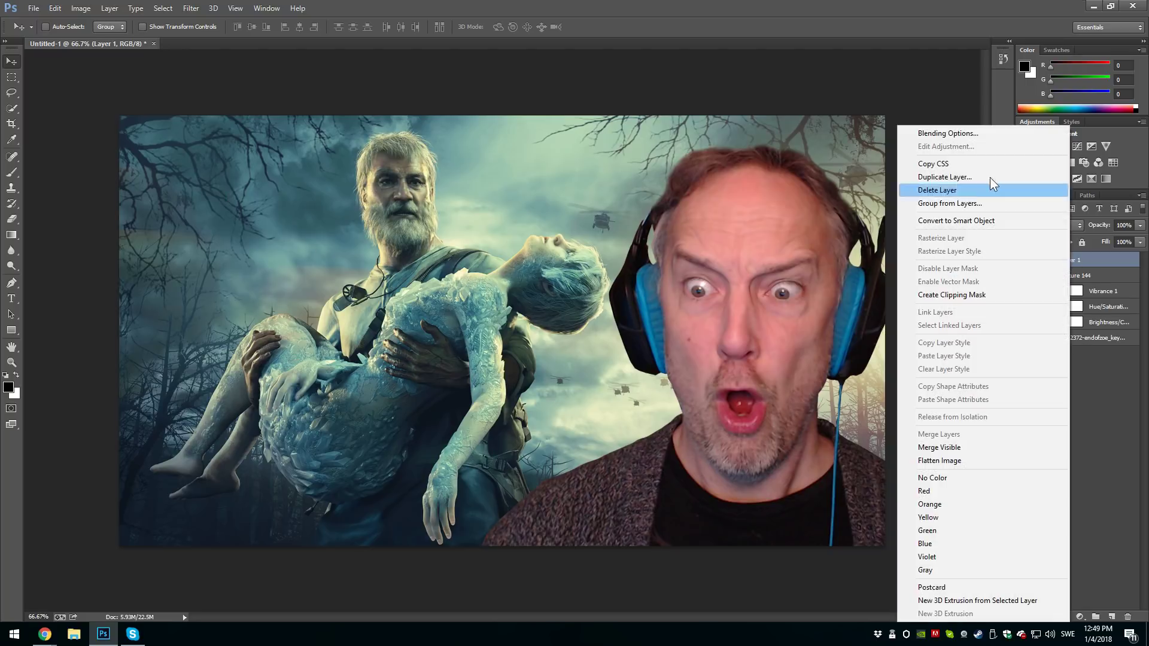
{"action": "left_click", "coordinate": [941, 132]}
{"action": "key", "text": "space"}
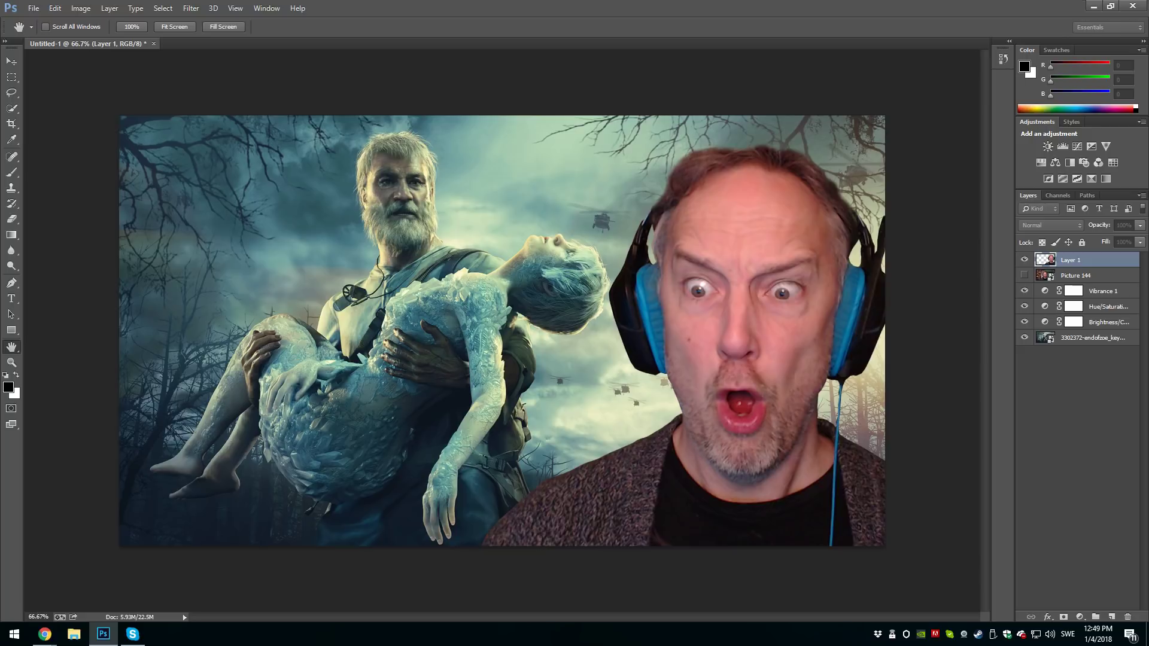
{"action": "left_click_drag", "start_coordinate": [1000, 150], "coordinate": [309, 164]}
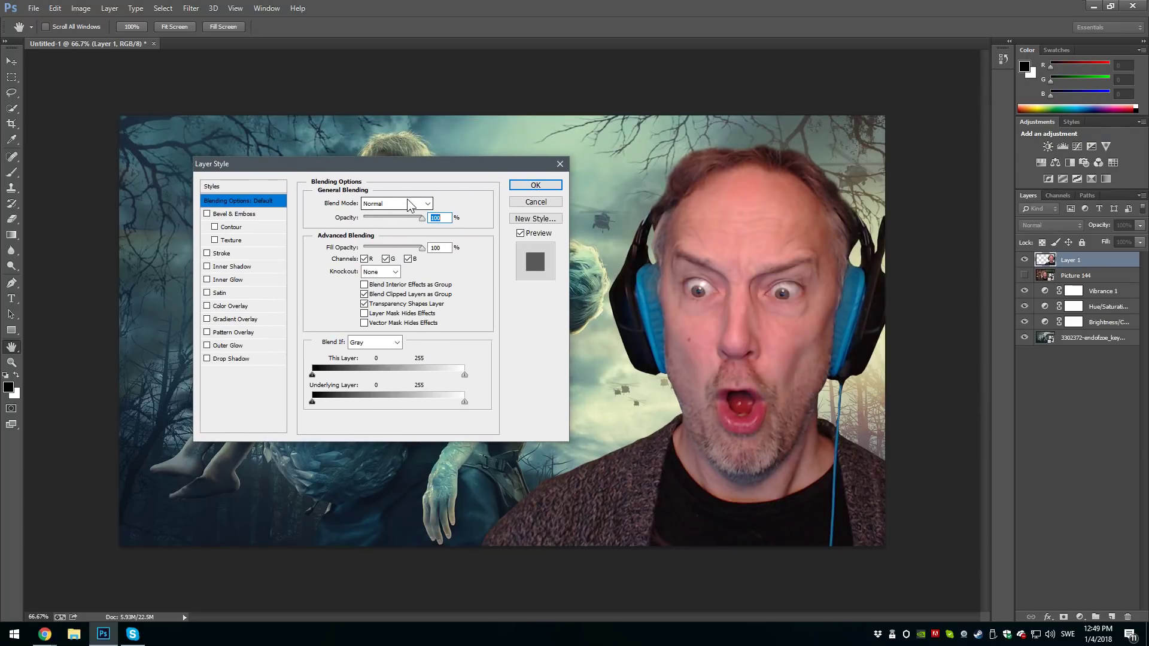
Add a white 1 px stroke at 65% opacity to the presenter
{"action": "left_click", "coordinate": [222, 253]}
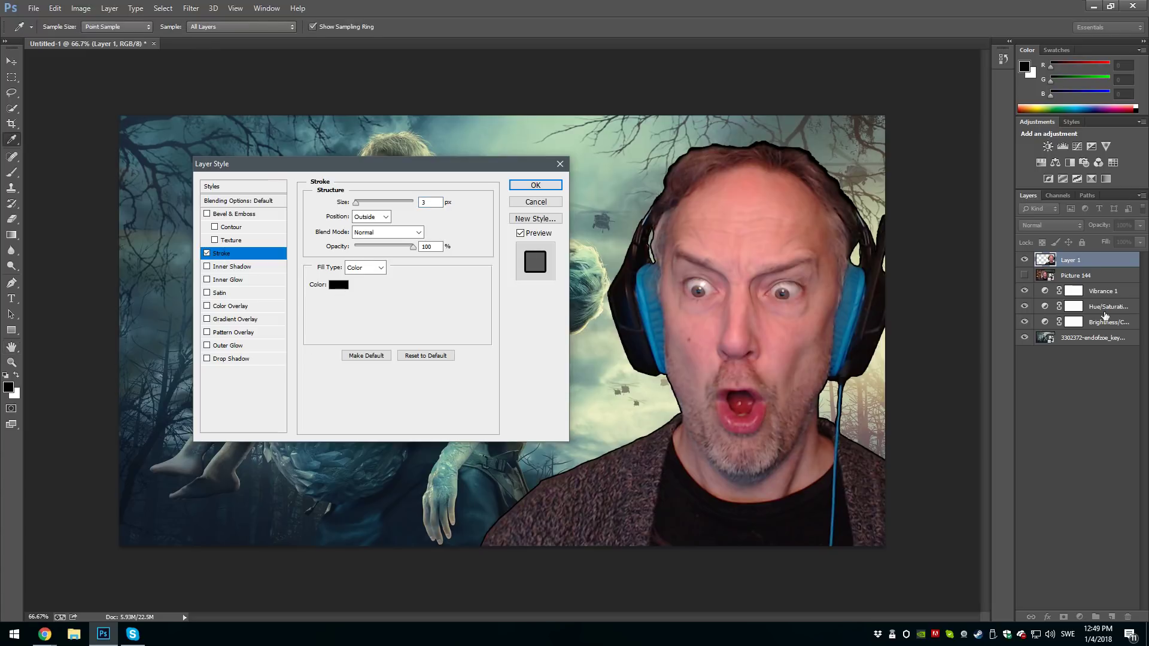
{"action": "left_click", "coordinate": [338, 284]}
{"action": "left_click_drag", "start_coordinate": [561, 138], "coordinate": [691, 189]}
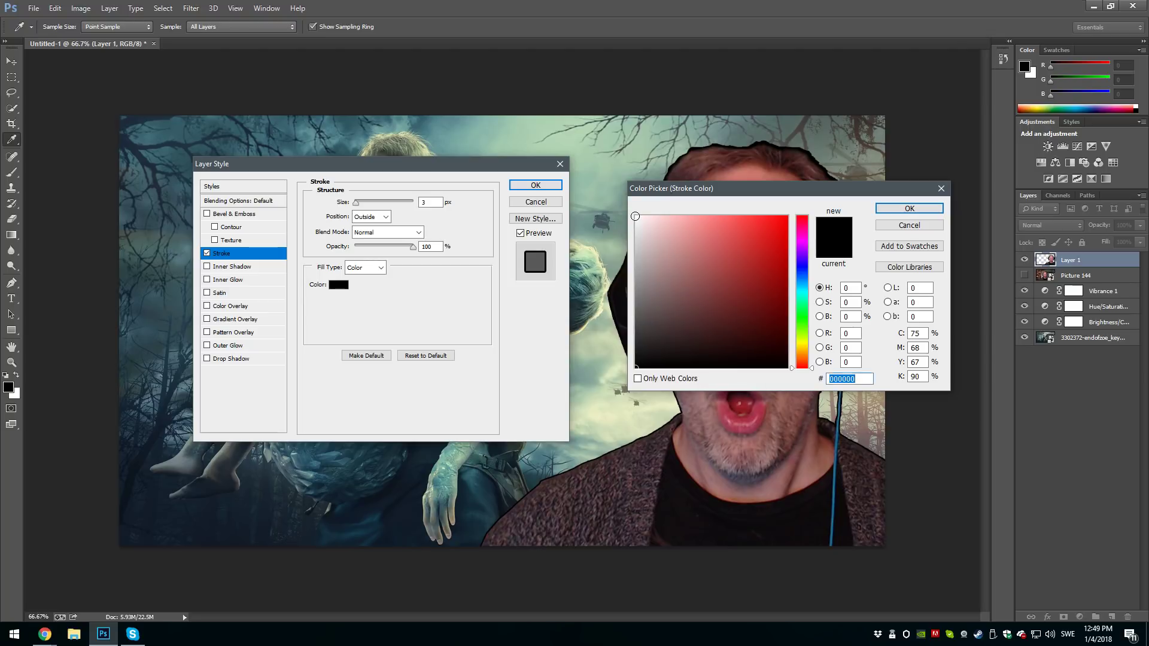
{"action": "left_click", "coordinate": [635, 217]}
{"action": "left_click", "coordinate": [898, 210]}
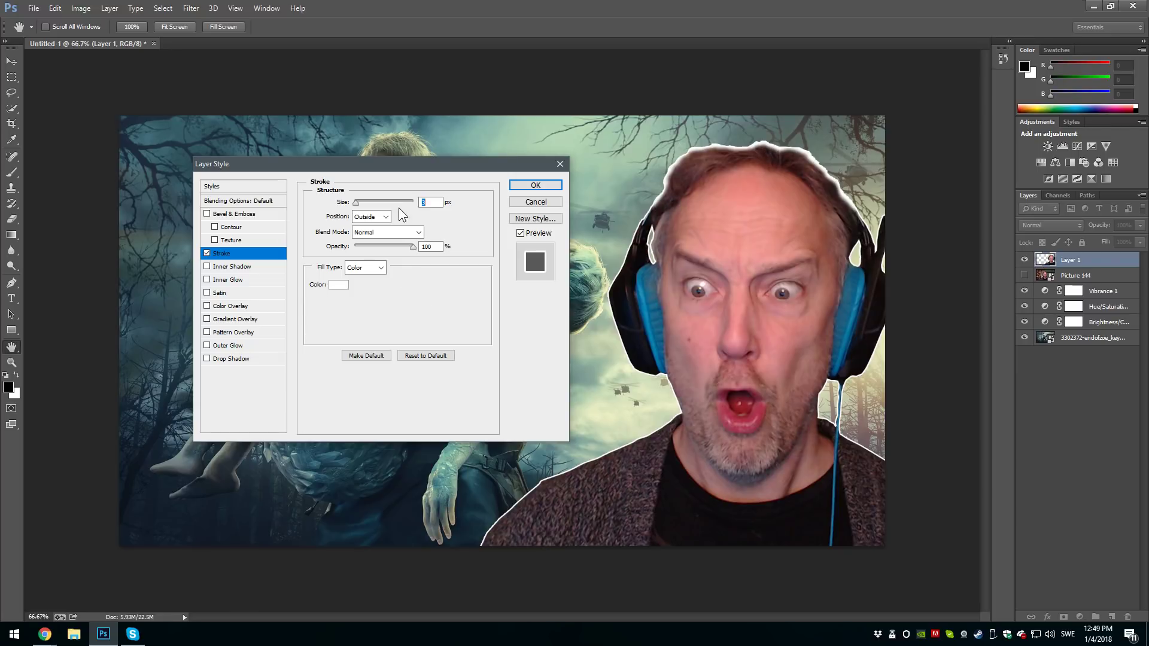
{"action": "type", "text": "1"}
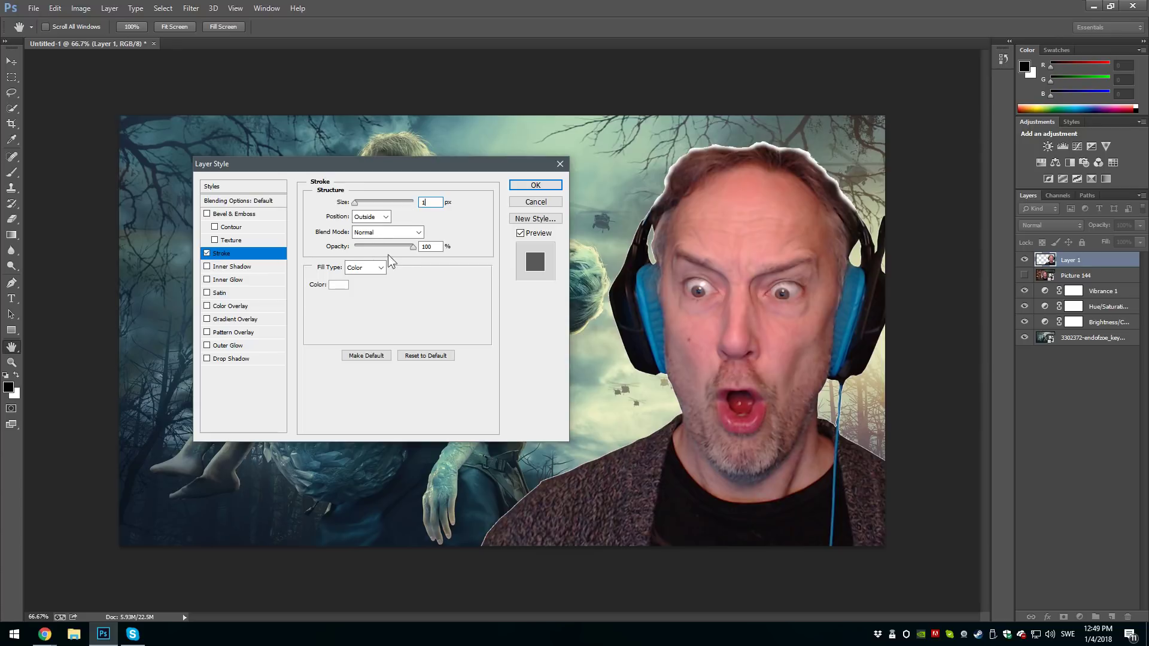
{"action": "left_click_drag", "start_coordinate": [412, 246], "coordinate": [392, 246]}
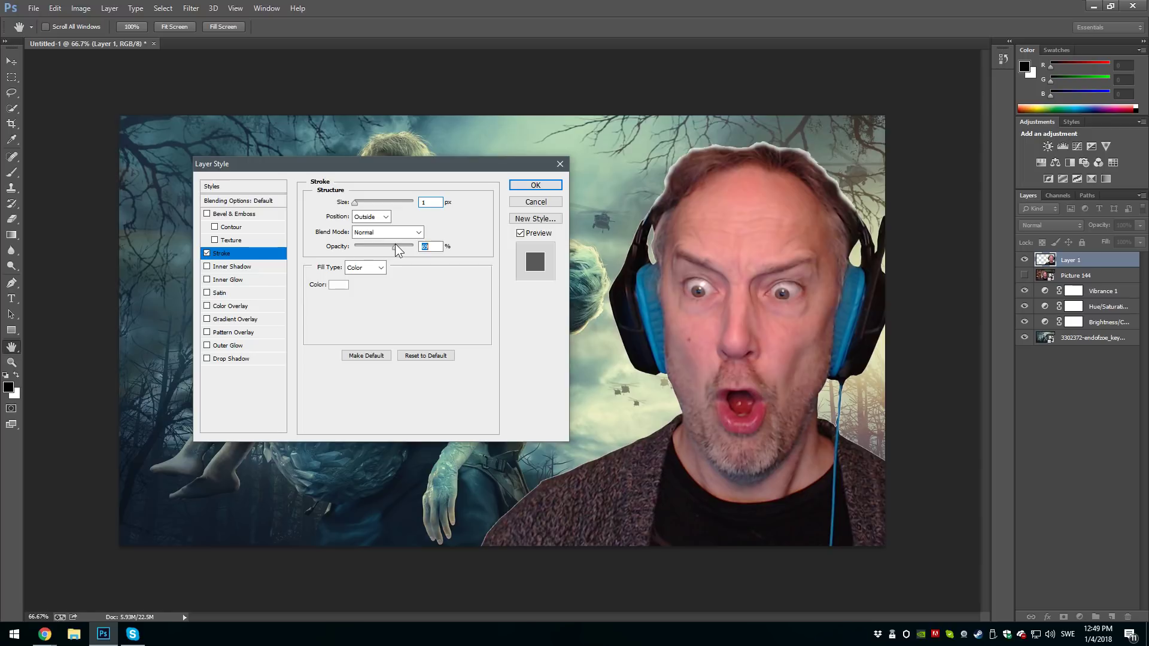
Enable Outer Glow with a near-white colour, 100% opacity and 21 px size
{"action": "left_click", "coordinate": [247, 346]}
{"action": "left_click", "coordinate": [339, 247]}
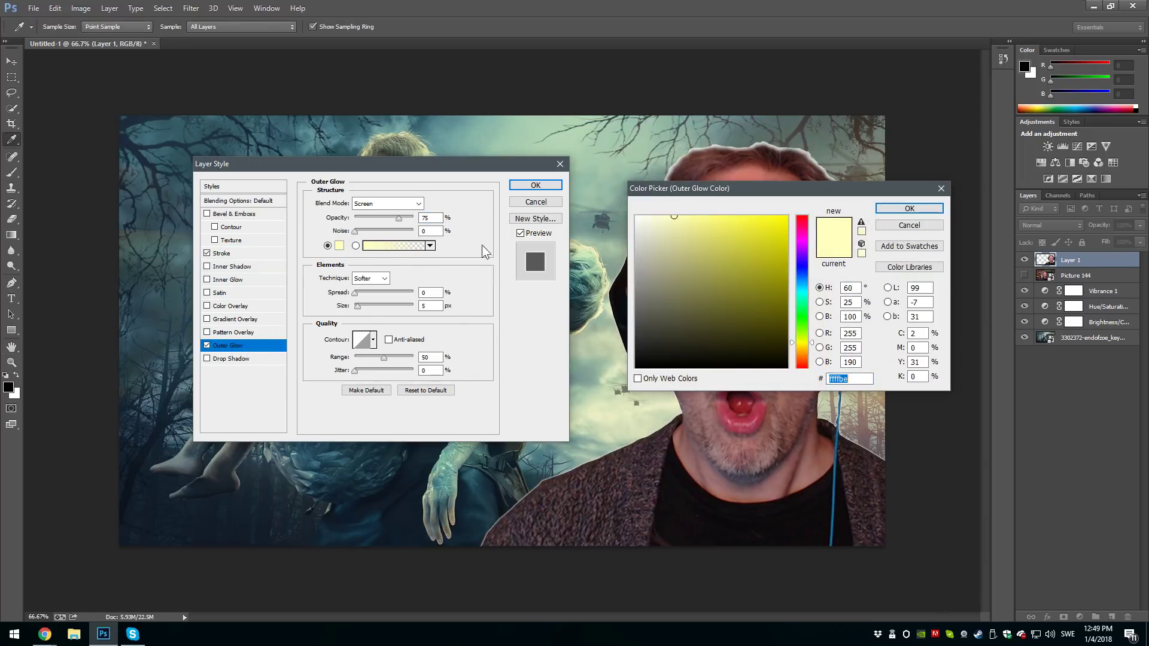
{"action": "left_click", "coordinate": [907, 209]}
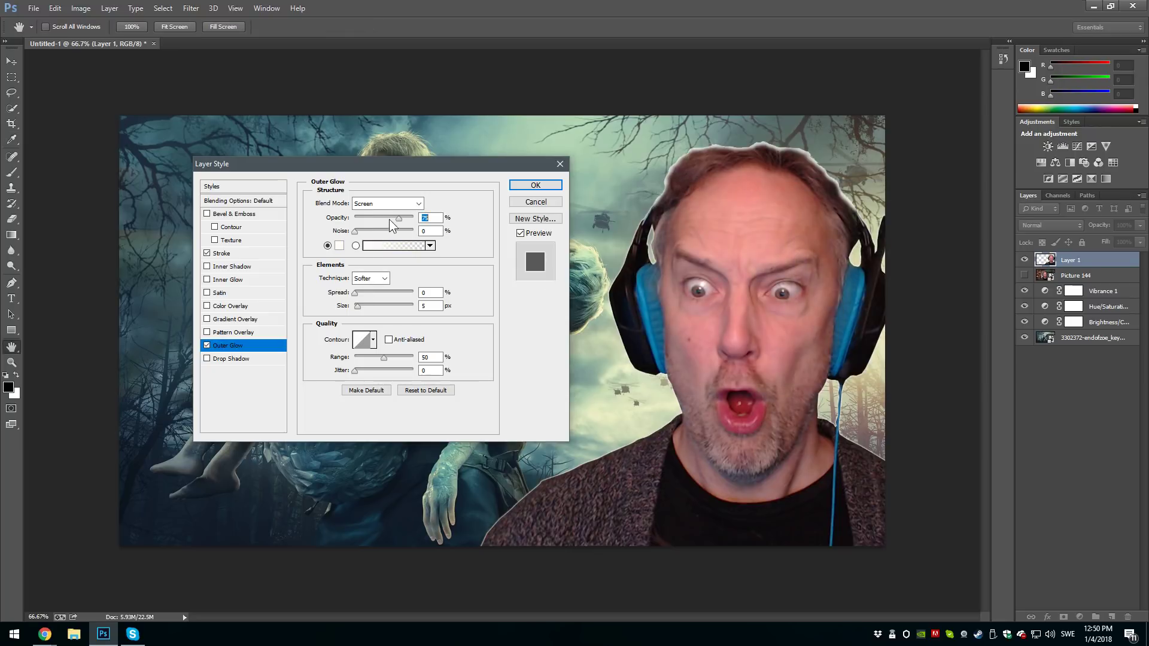
{"action": "left_click_drag", "start_coordinate": [397, 217], "coordinate": [453, 210]}
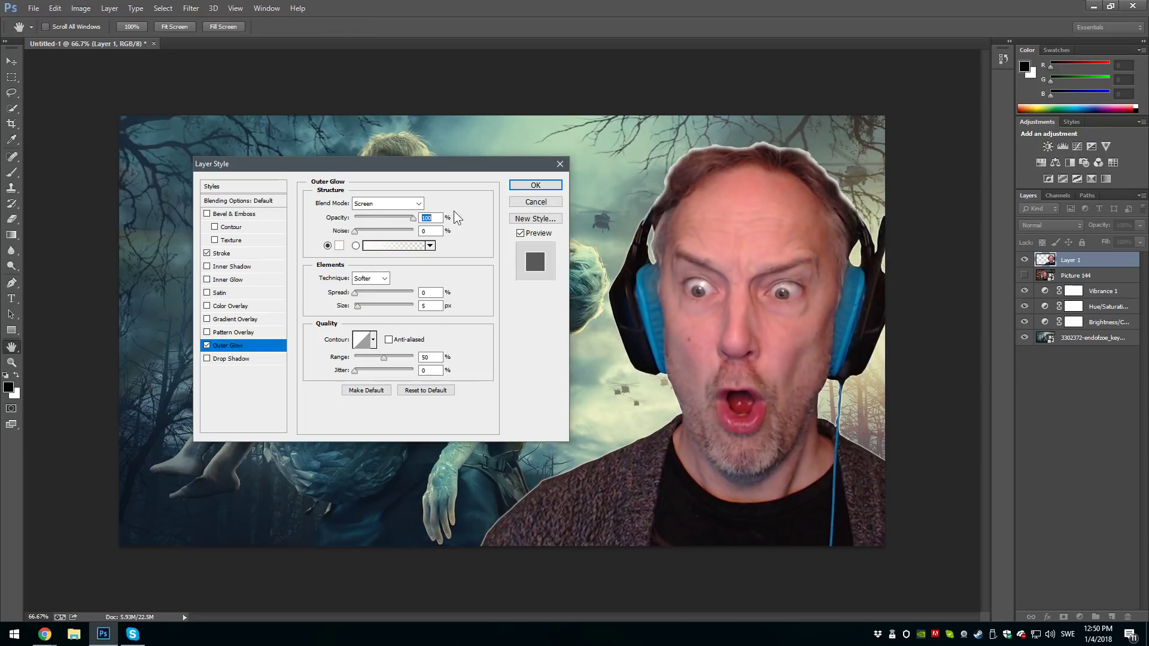
{"action": "left_click", "coordinate": [355, 294]}
{"action": "left_click_drag", "start_coordinate": [356, 305], "coordinate": [367, 304]}
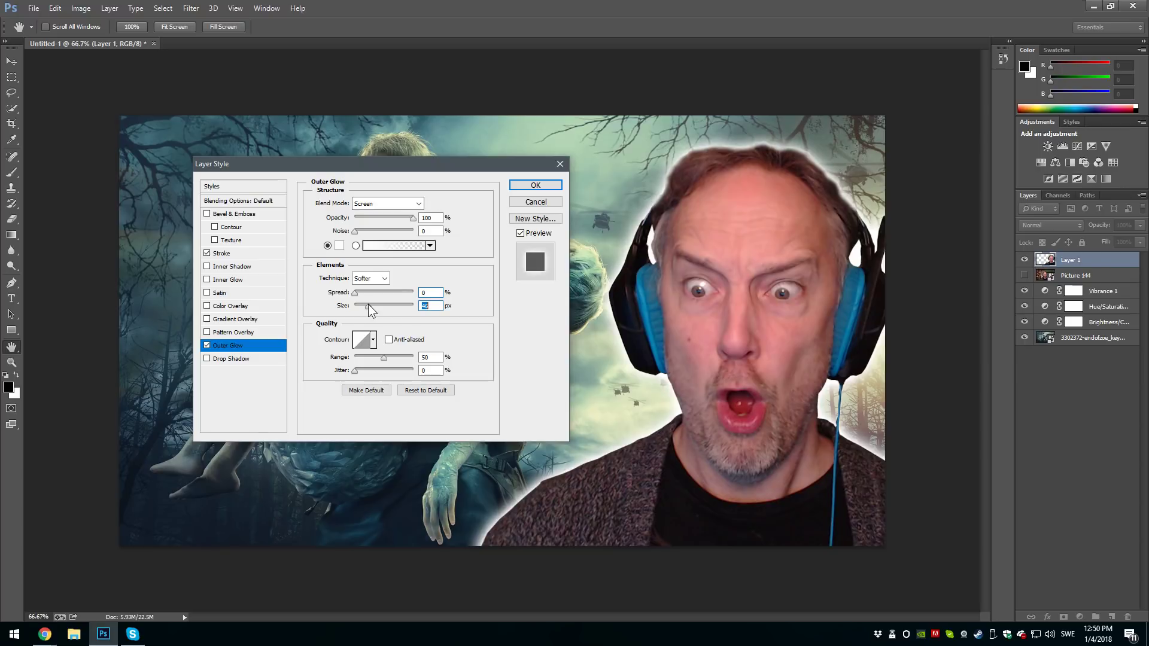
Add a Drop Shadow at 100% opacity, 0 px distance, 65 px size, then apply the styles
{"action": "left_click", "coordinate": [207, 358]}
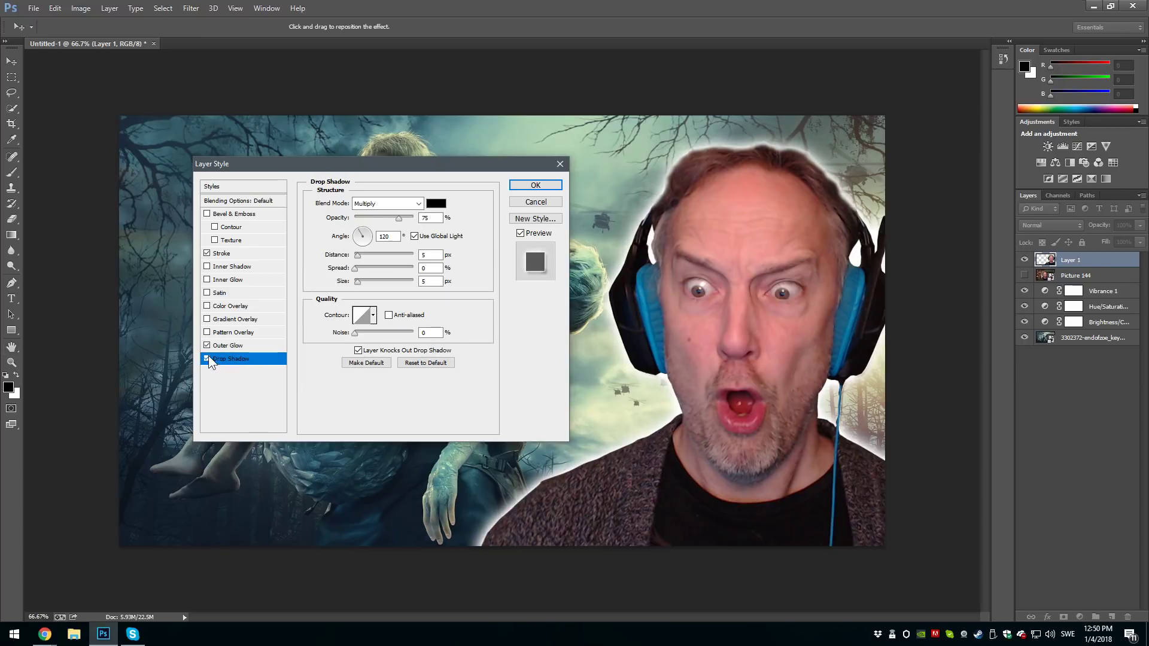
{"action": "left_click_drag", "start_coordinate": [398, 220], "coordinate": [465, 221]}
{"action": "left_click_drag", "start_coordinate": [356, 255], "coordinate": [348, 260]}
{"action": "mouse_move", "coordinate": [358, 282]}
{"action": "left_mouse_down"}
{"action": "mouse_move", "coordinate": [415, 275]}
{"action": "mouse_move", "coordinate": [368, 272]}
{"action": "left_mouse_up"}
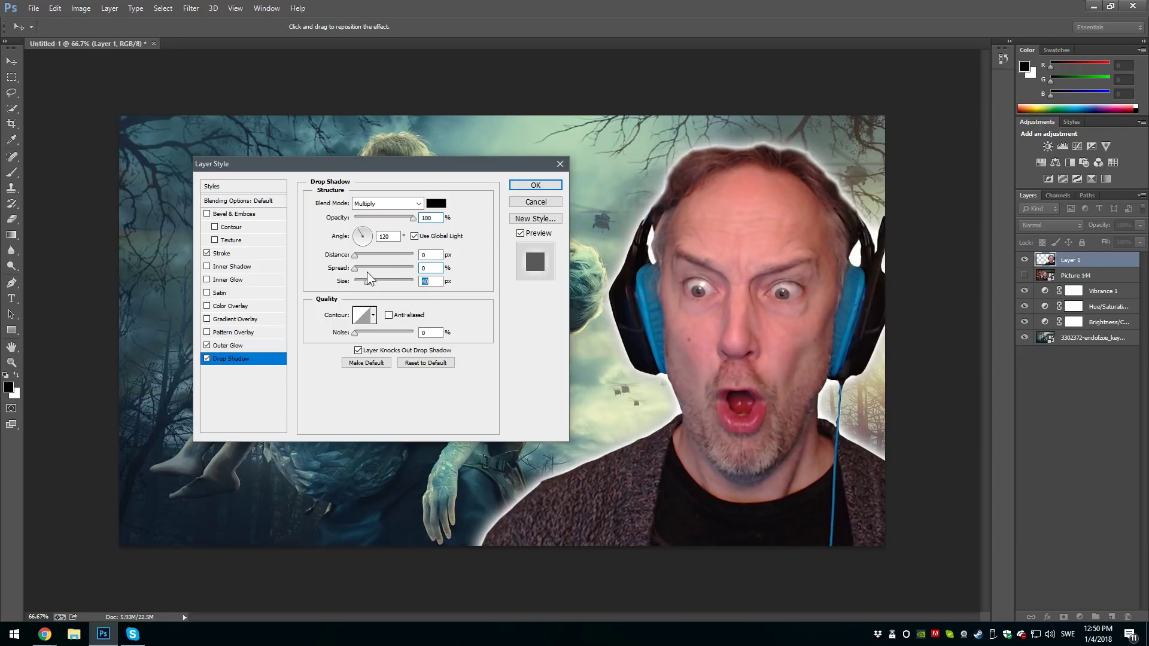
{"action": "left_click", "coordinate": [532, 187]}
Place the Thumbnail Overlay 40SS graphic into the document and commit its transform
{"action": "left_click", "coordinate": [34, 8]}
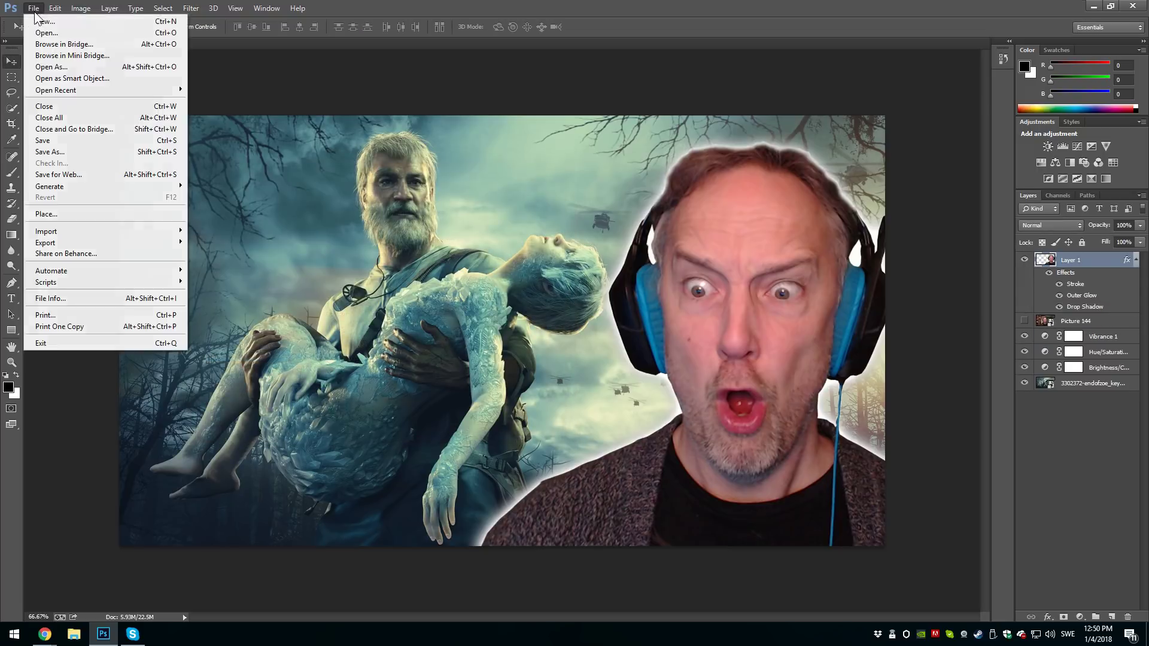
{"action": "left_click", "coordinate": [59, 215]}
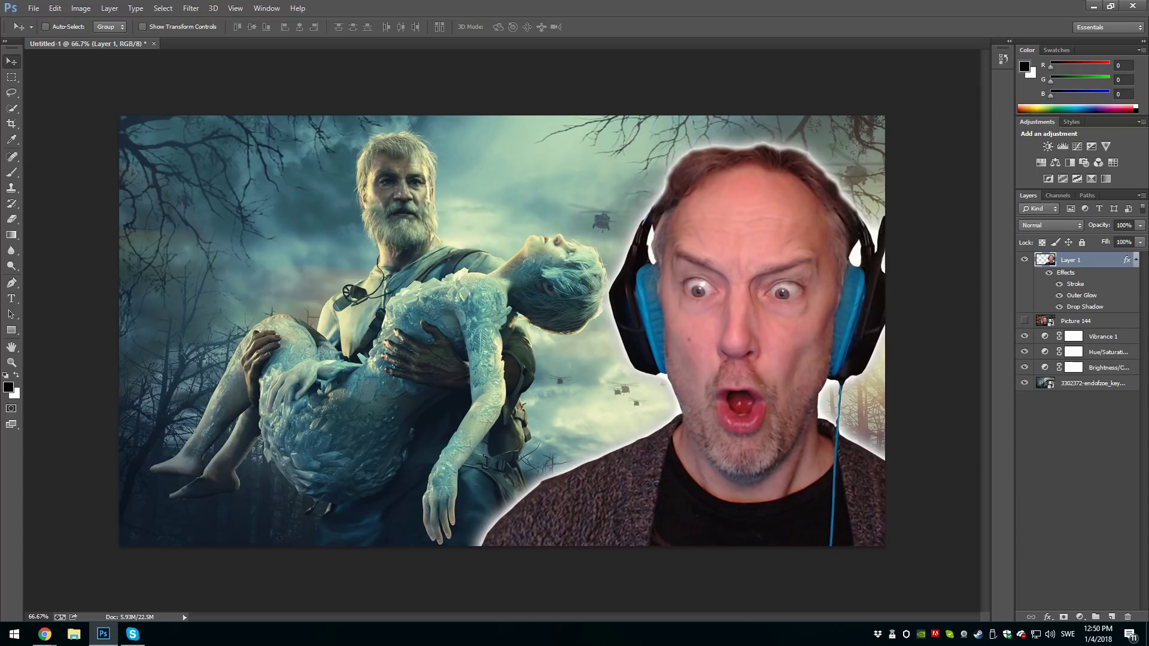
{"action": "key", "text": "Return"}
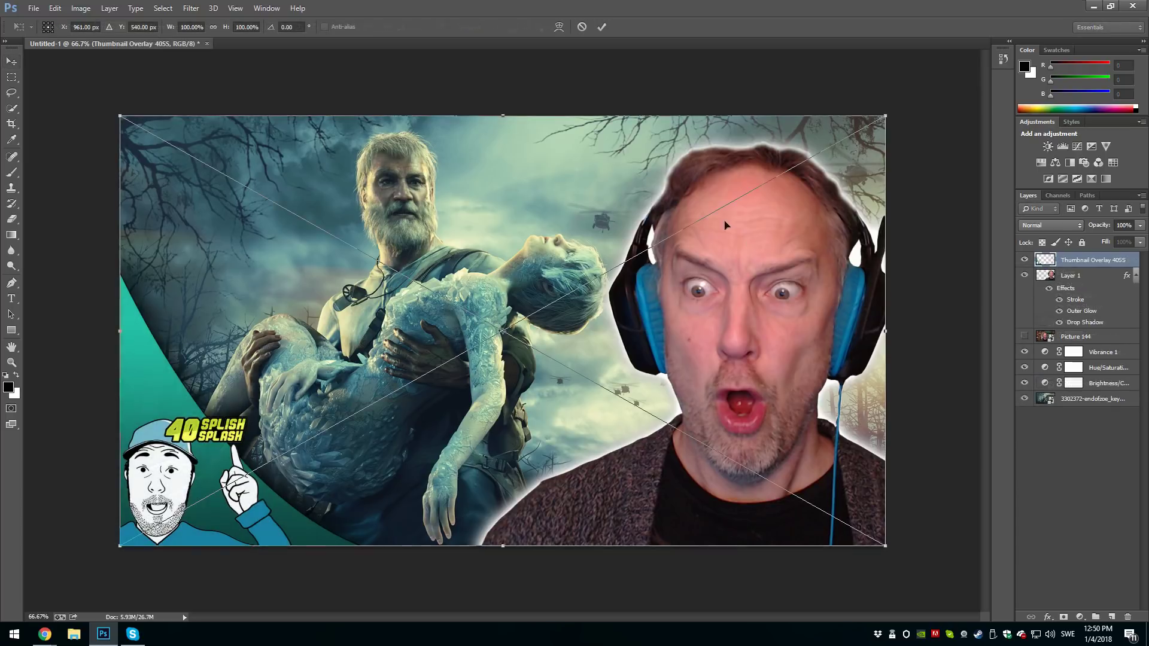
{"action": "left_click", "coordinate": [599, 27]}
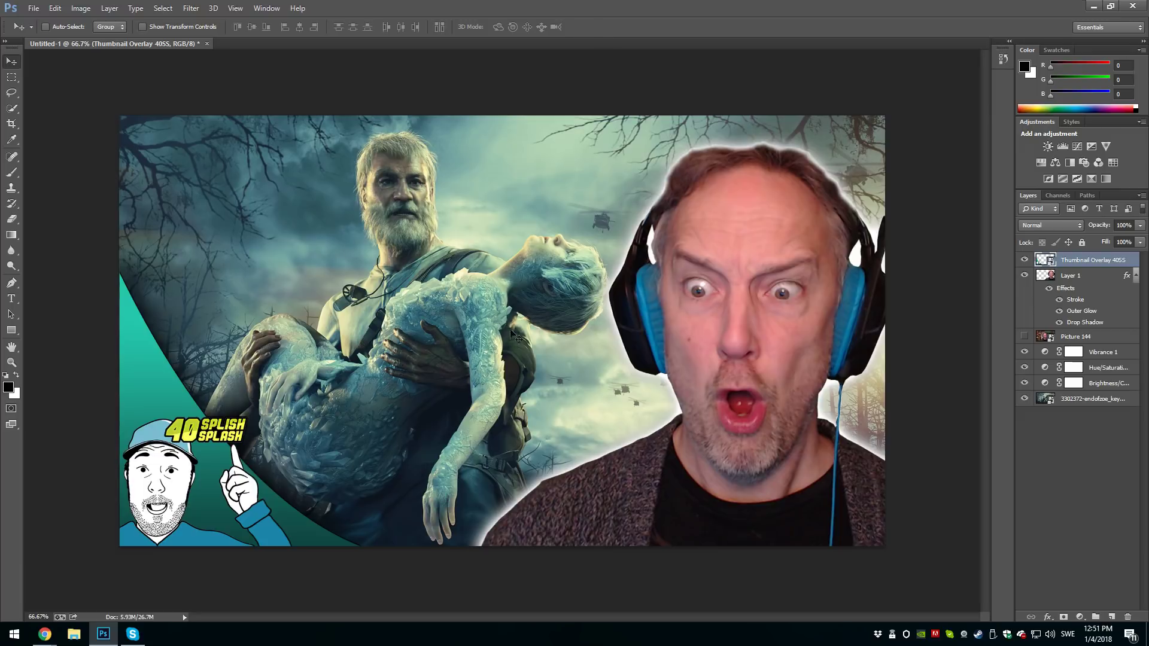
Save the thumbnail as Untitled-1.jpg in JPEG format via Save As
{"action": "left_click", "coordinate": [33, 11]}
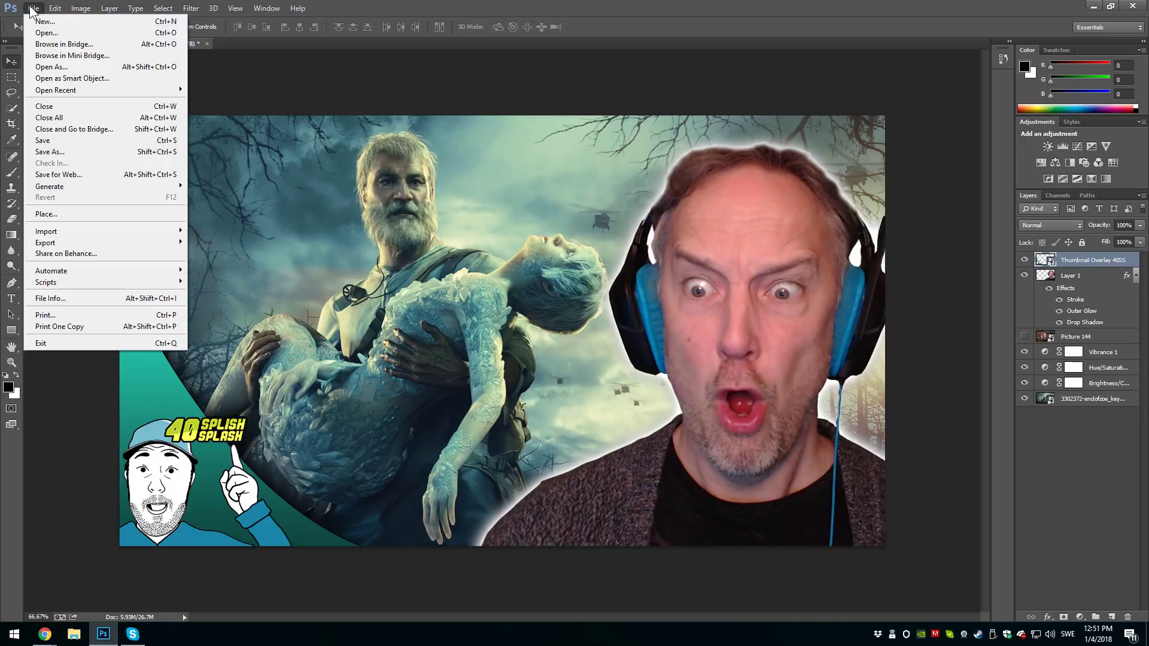
{"action": "left_click", "coordinate": [72, 152]}
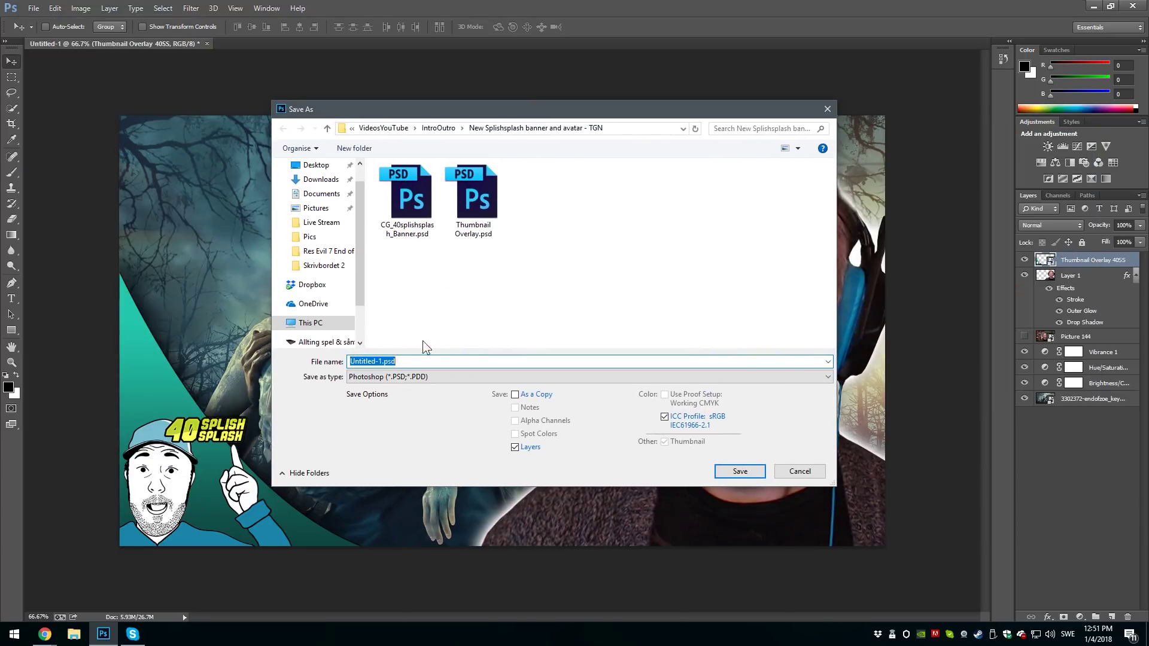
{"action": "left_click", "coordinate": [448, 380]}
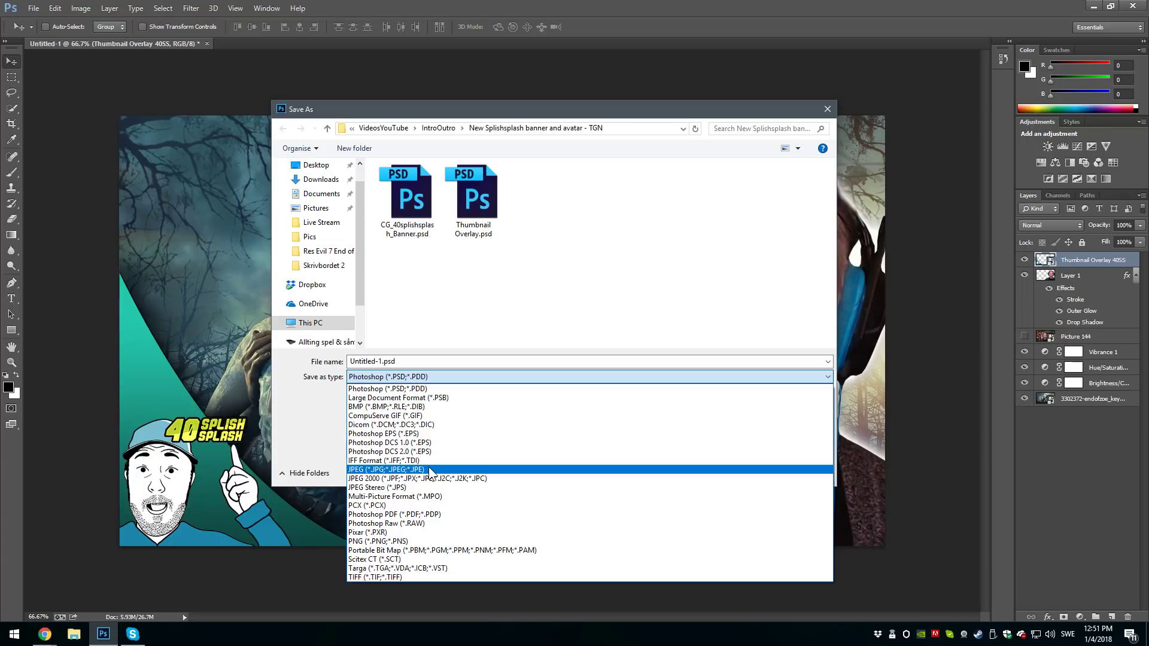
{"action": "left_click", "coordinate": [429, 471]}
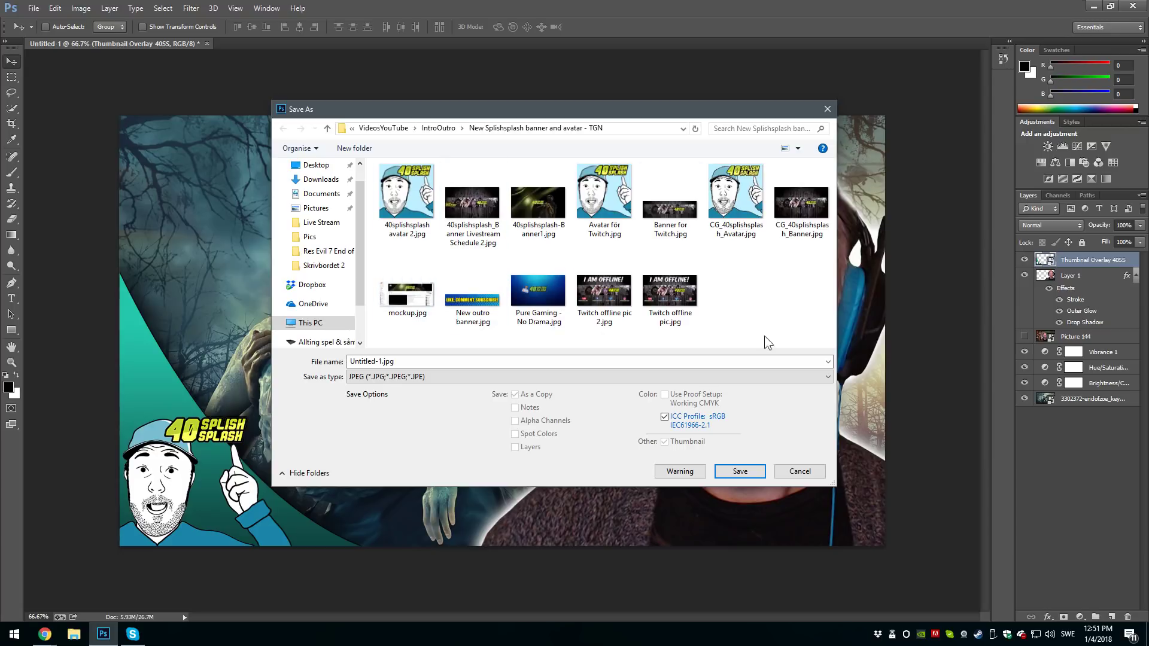
{"action": "left_click", "coordinate": [741, 473]}
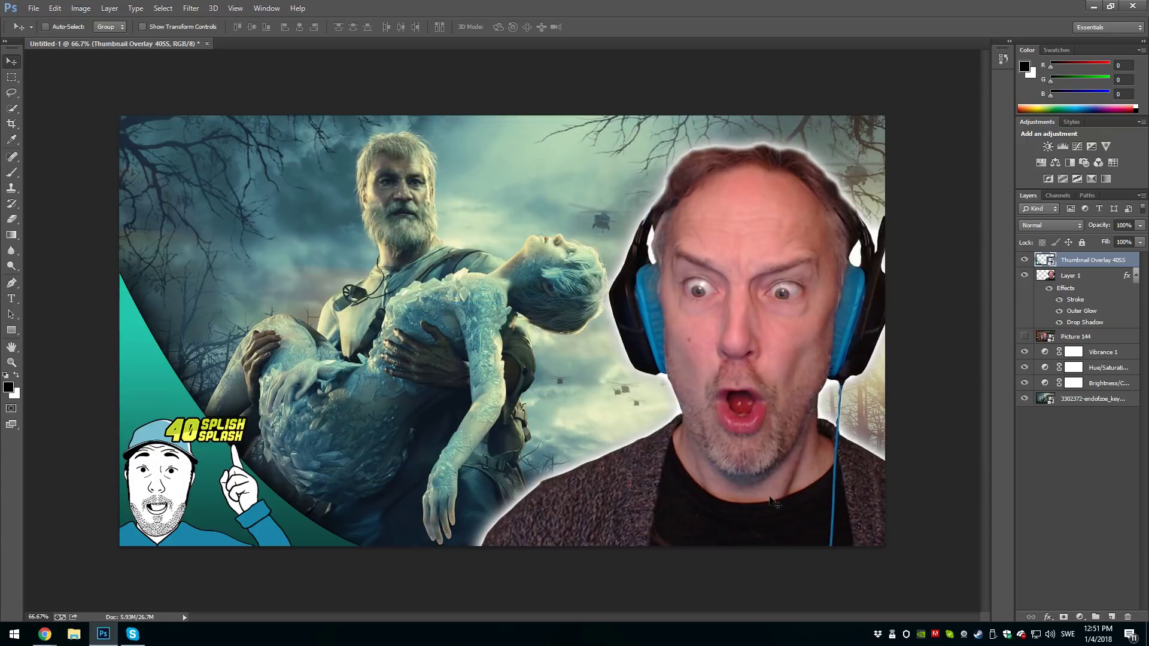